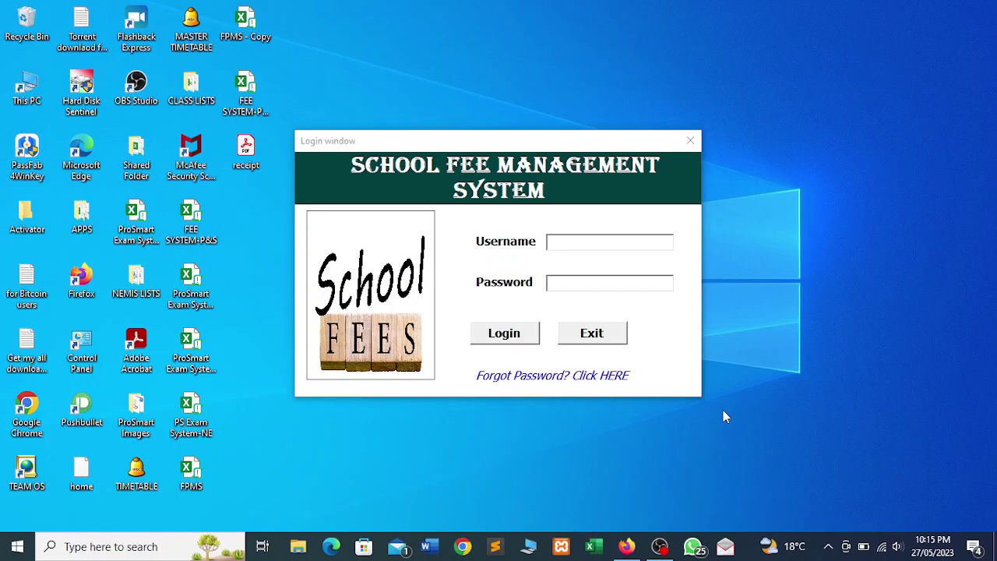
Sign in as admin with the account password and acknowledge the login success message
click(581, 244)
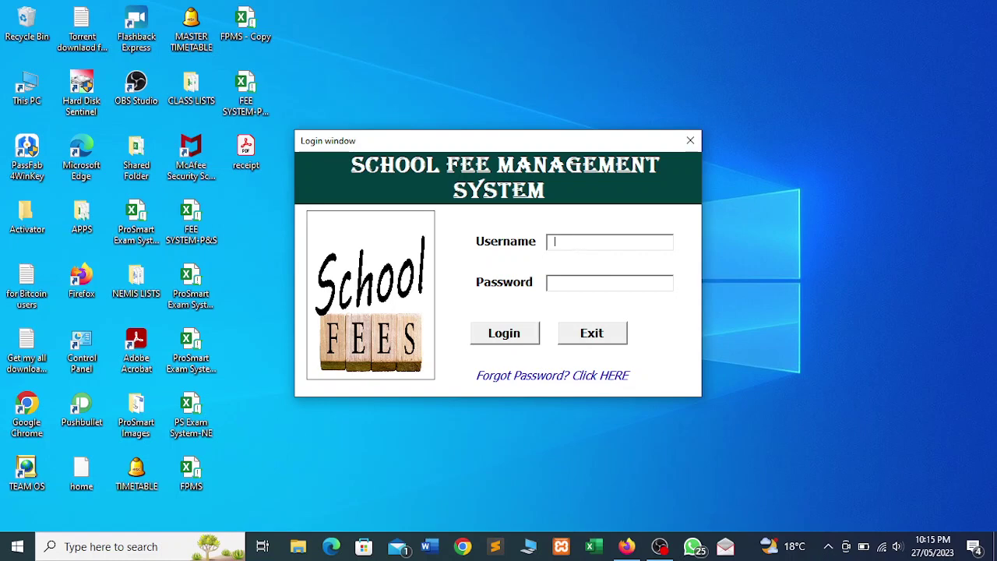
text(dm123)
click(513, 334)
click(550, 320)
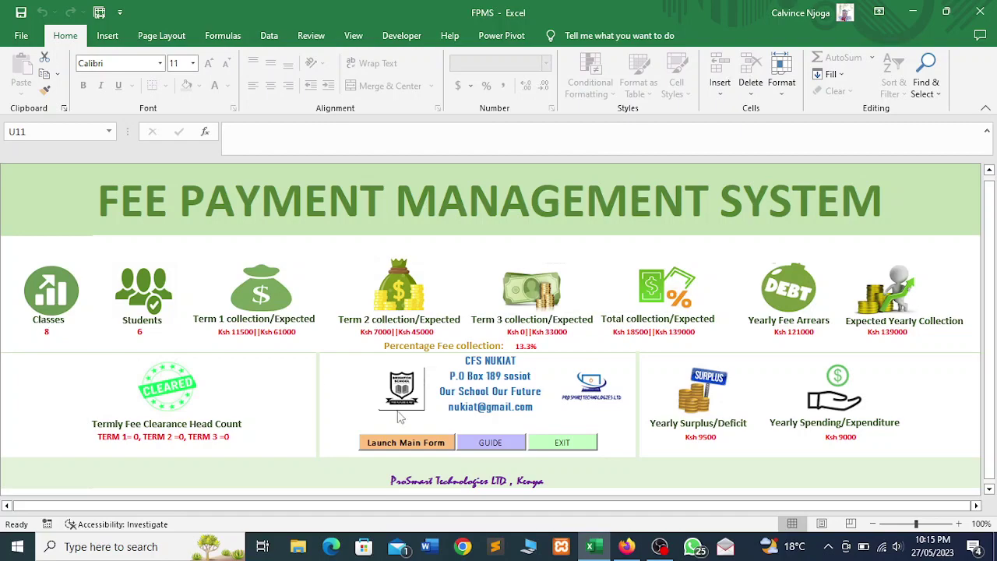
Launch the fee system's main form from the FPMS dashboard
click(404, 444)
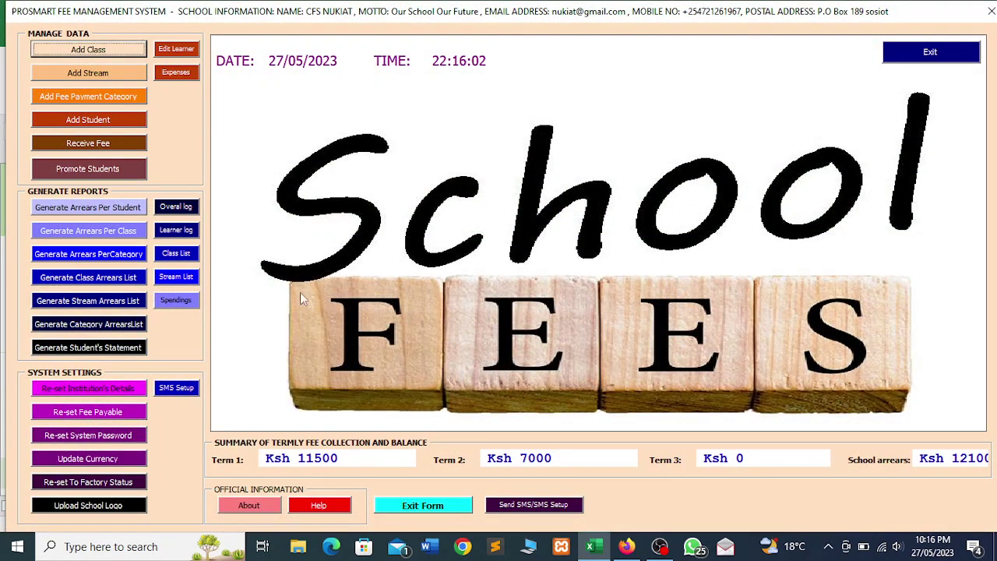
Inspect the Add Class, Add Stream and Add Fee Payment Category forms, then bring up Add New Student
click(81, 53)
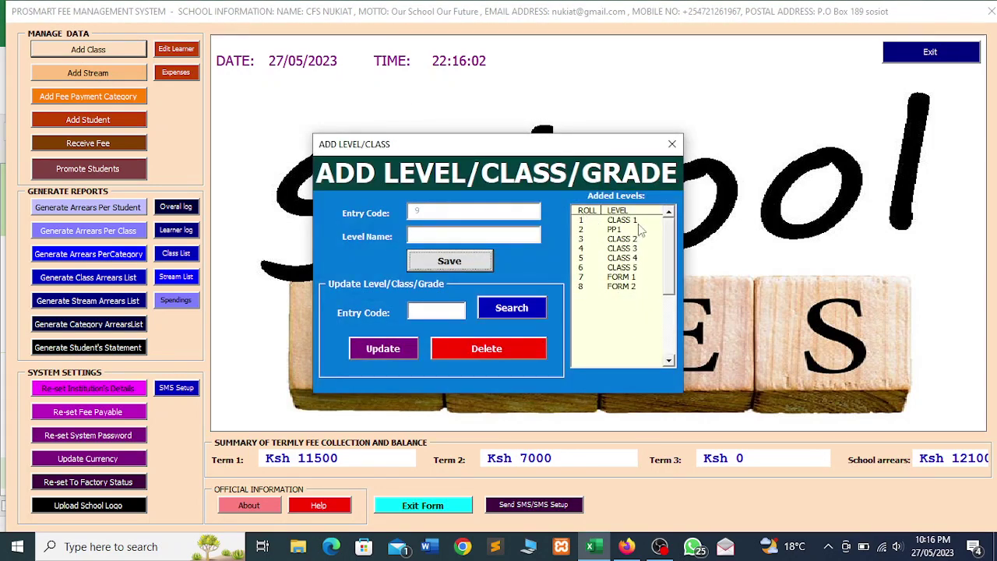
click(671, 143)
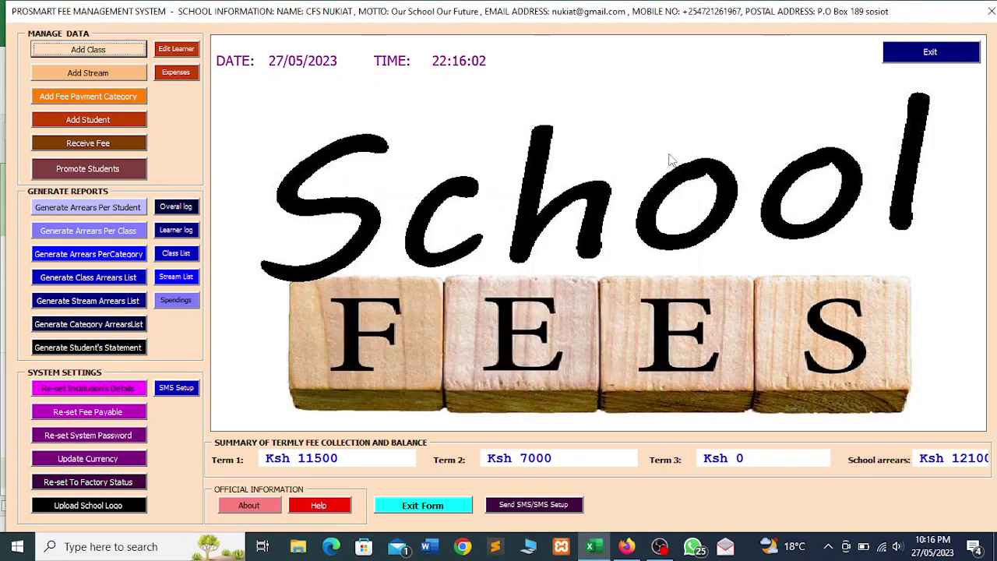
click(70, 73)
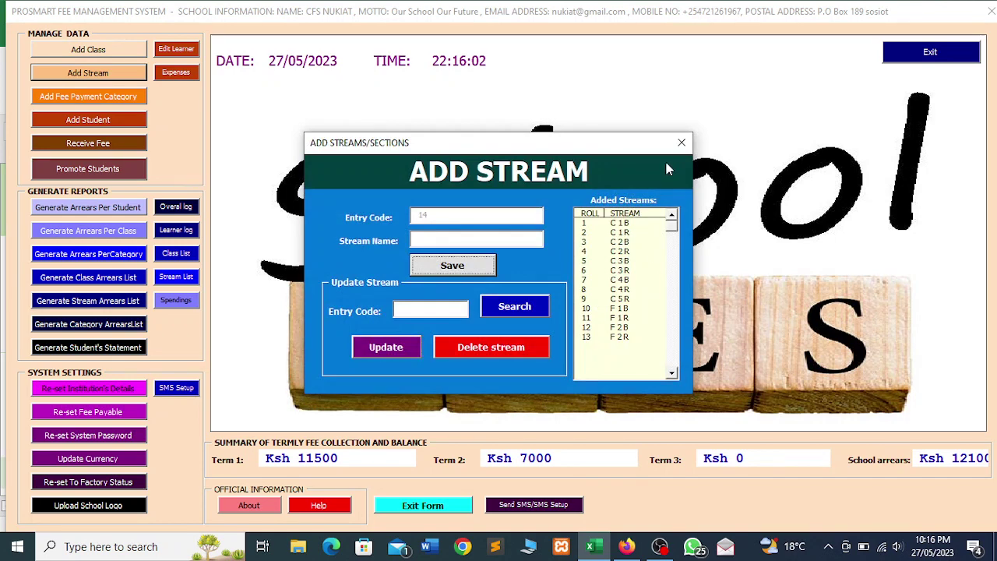
click(681, 144)
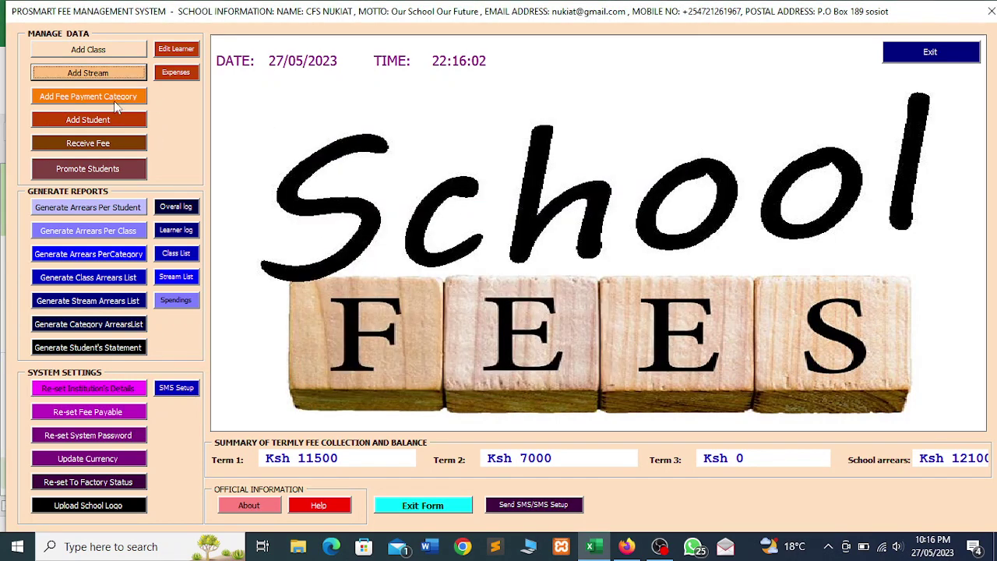
click(114, 102)
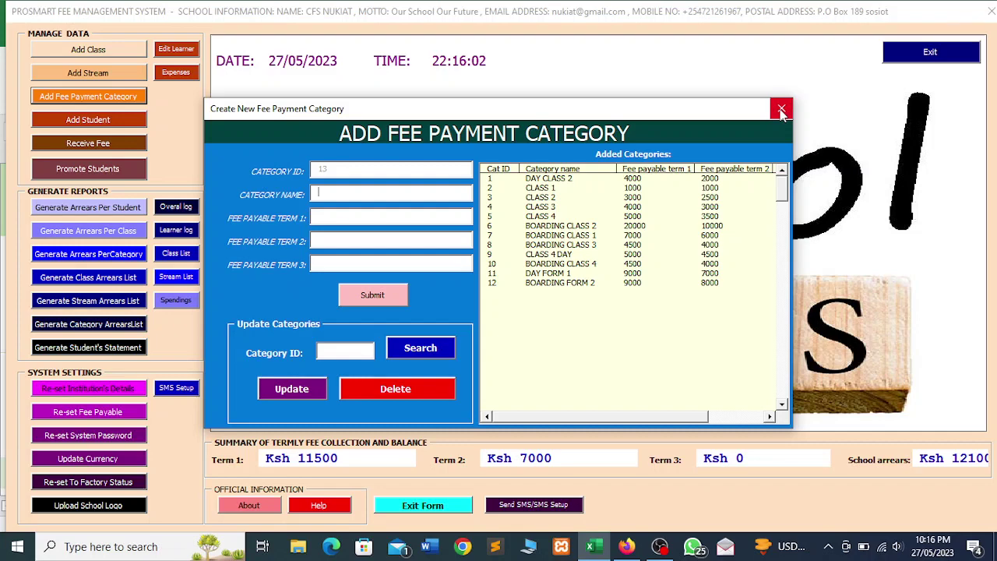
click(781, 109)
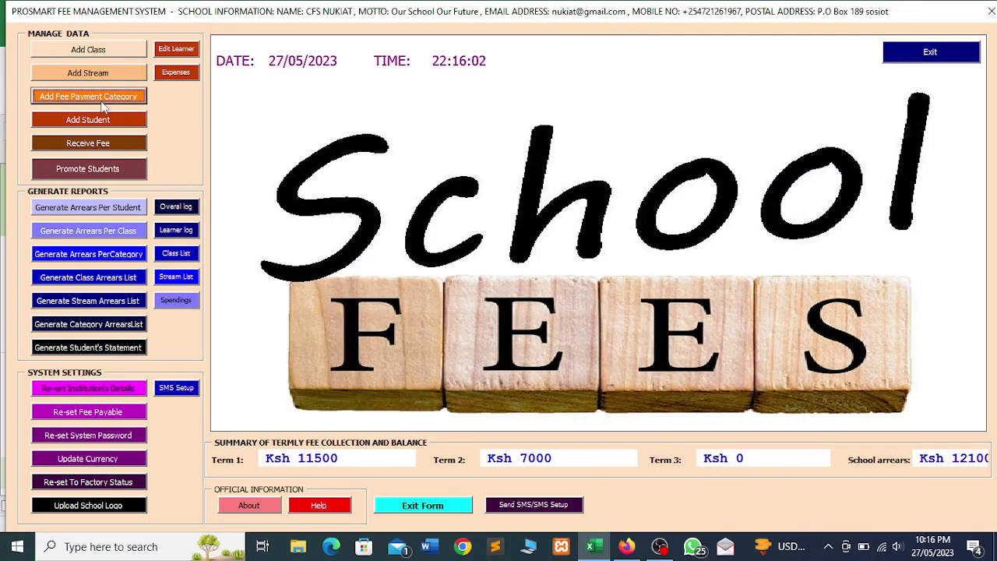
click(80, 122)
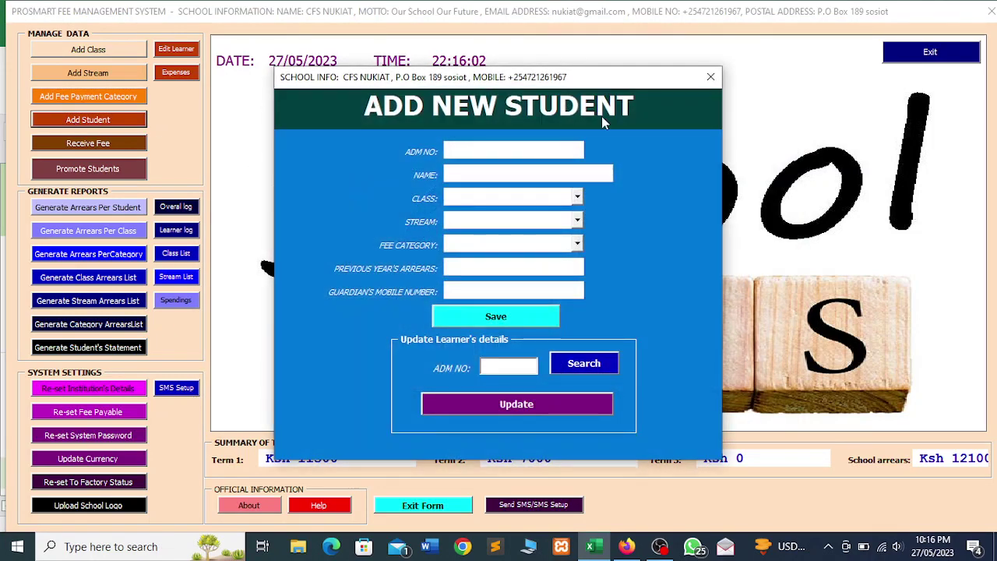
Close Add New Student and page through the Term 1, Term 2 and Term 3 fee payment forms
drag(659, 85, 703, 88)
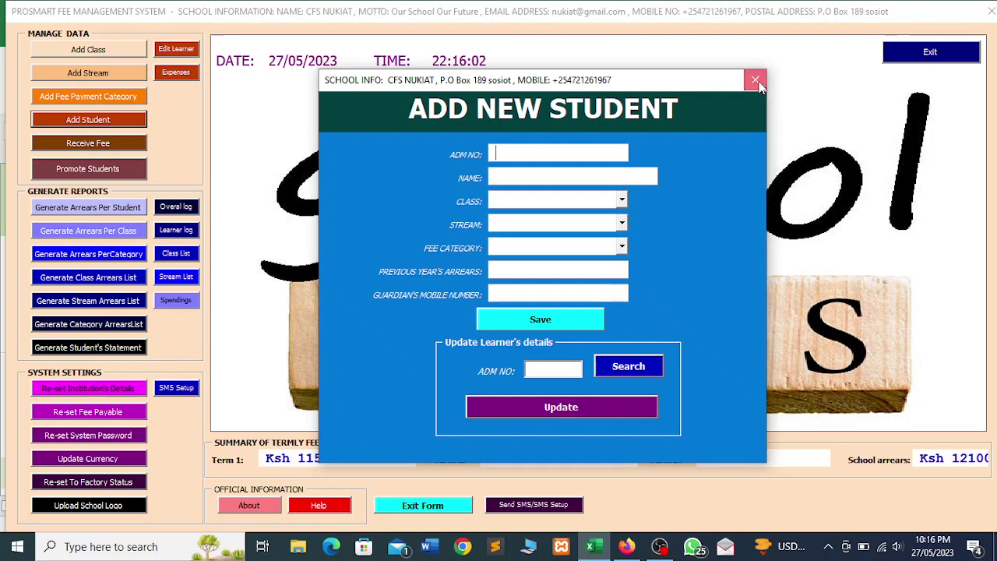
click(756, 81)
click(99, 144)
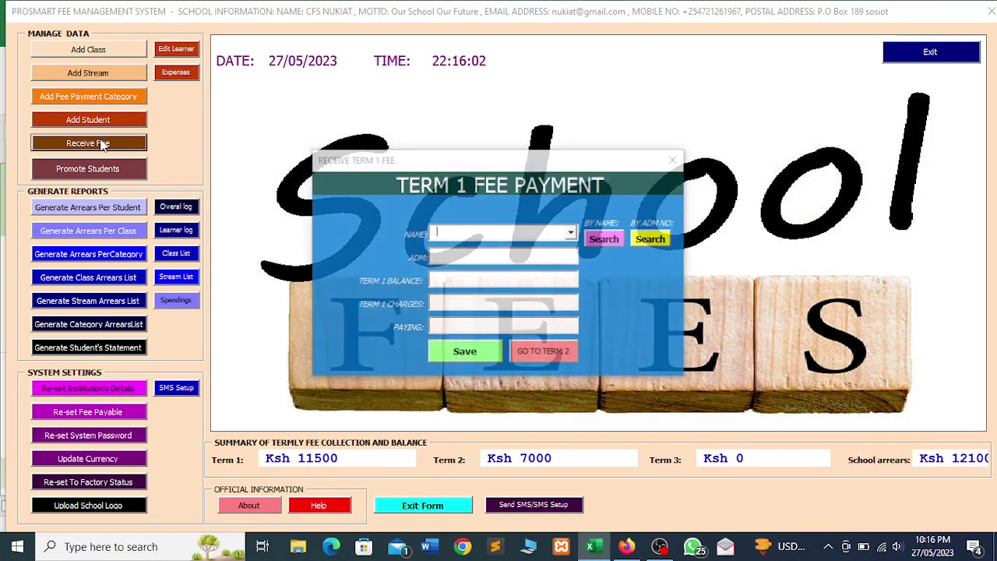
drag(526, 160, 483, 111)
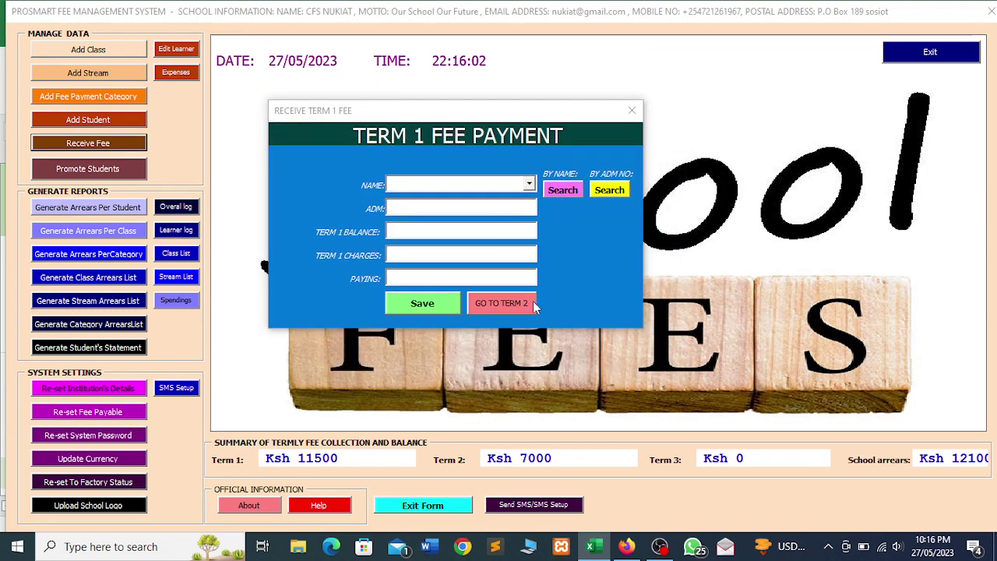
click(495, 307)
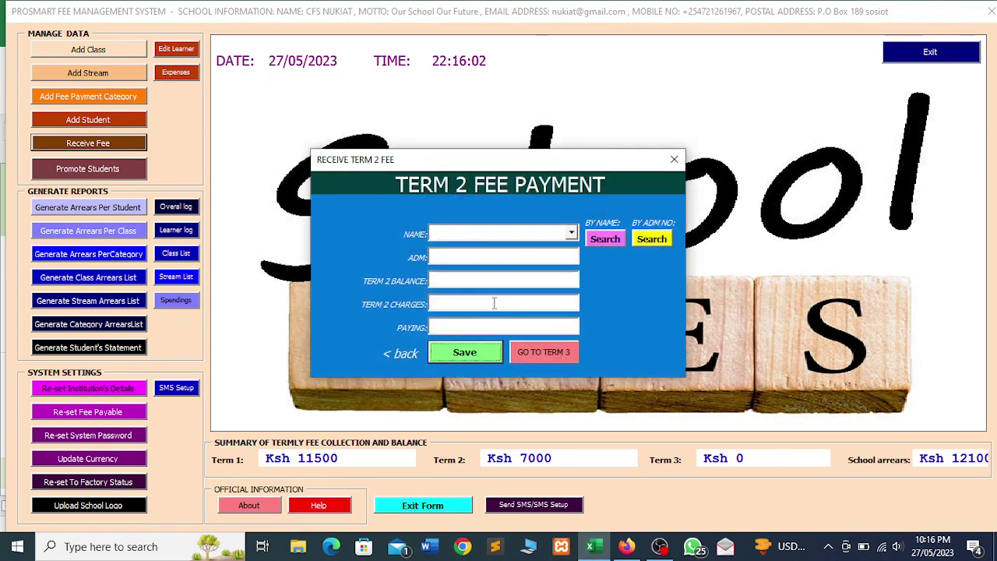
click(519, 352)
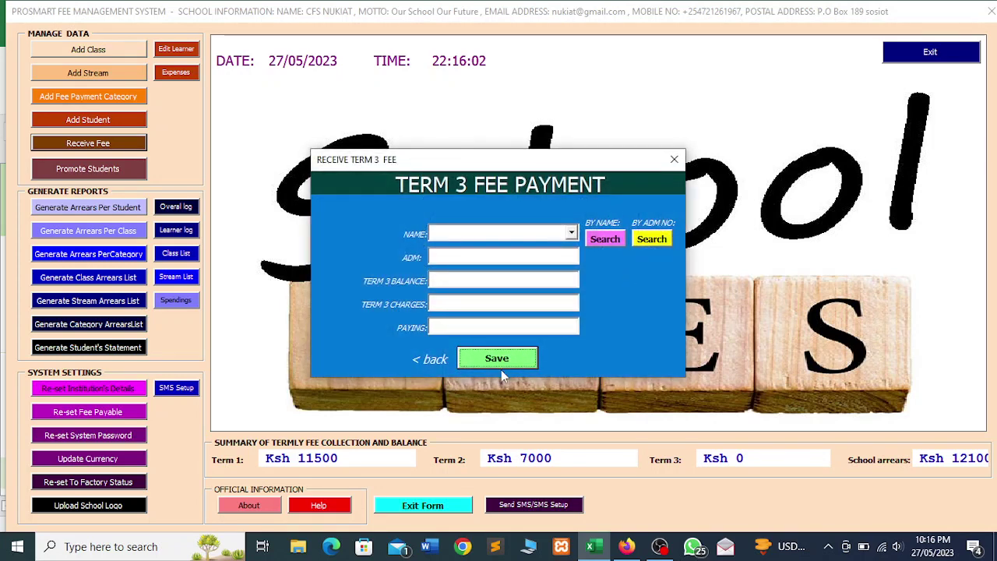
click(673, 158)
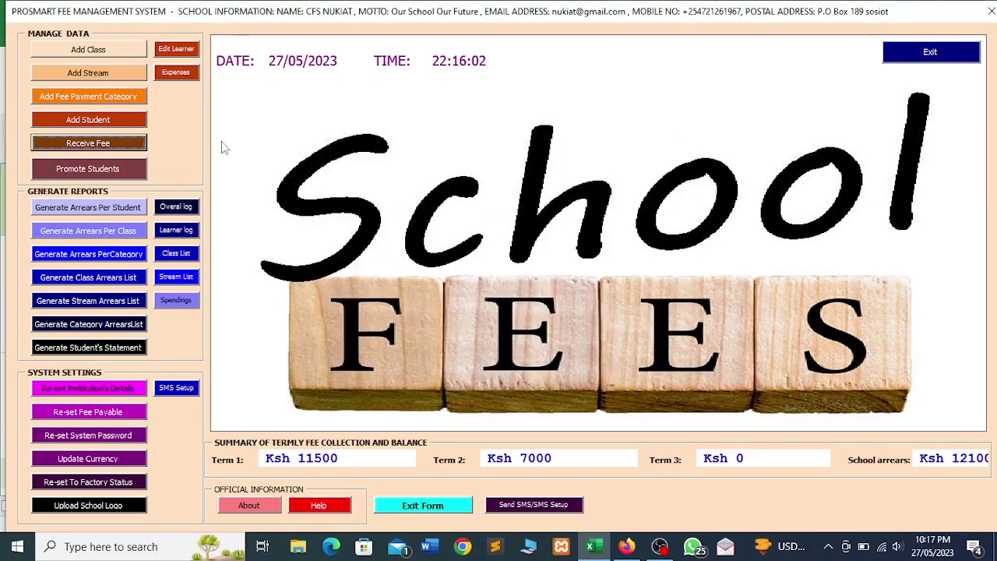
Record a Term 1 payment of 1800 for admission 103, whose balance is 9000
click(110, 142)
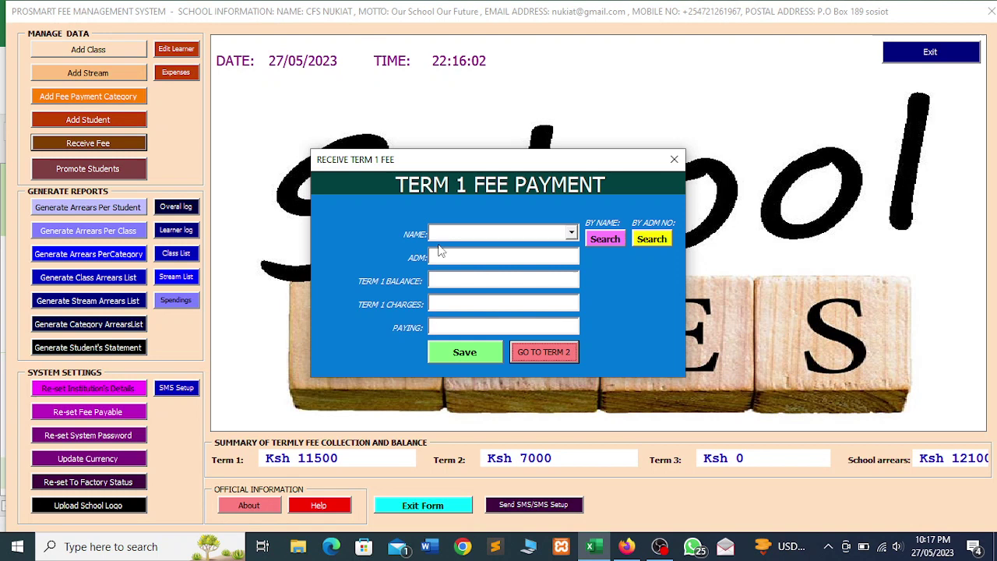
click(571, 232)
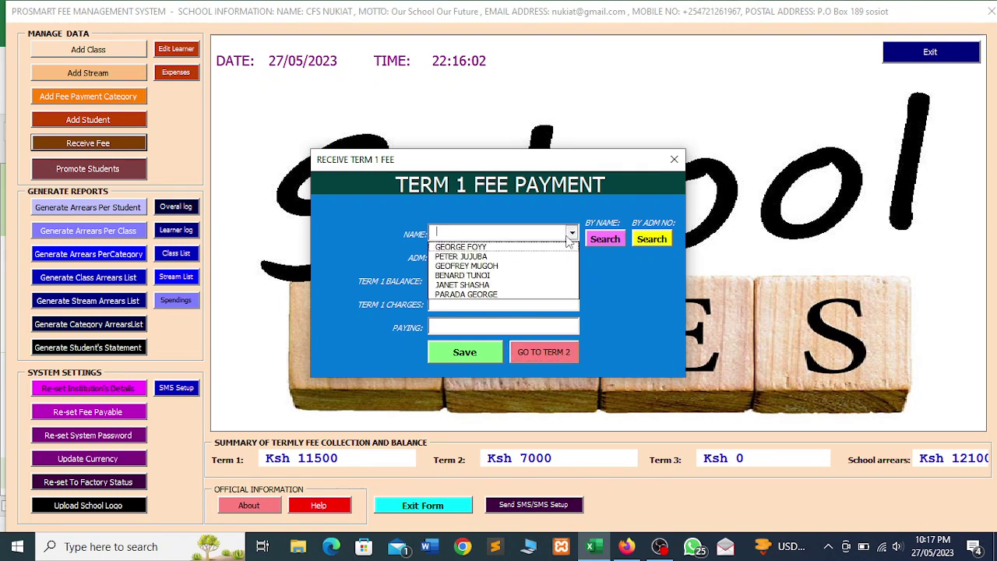
click(476, 279)
click(604, 238)
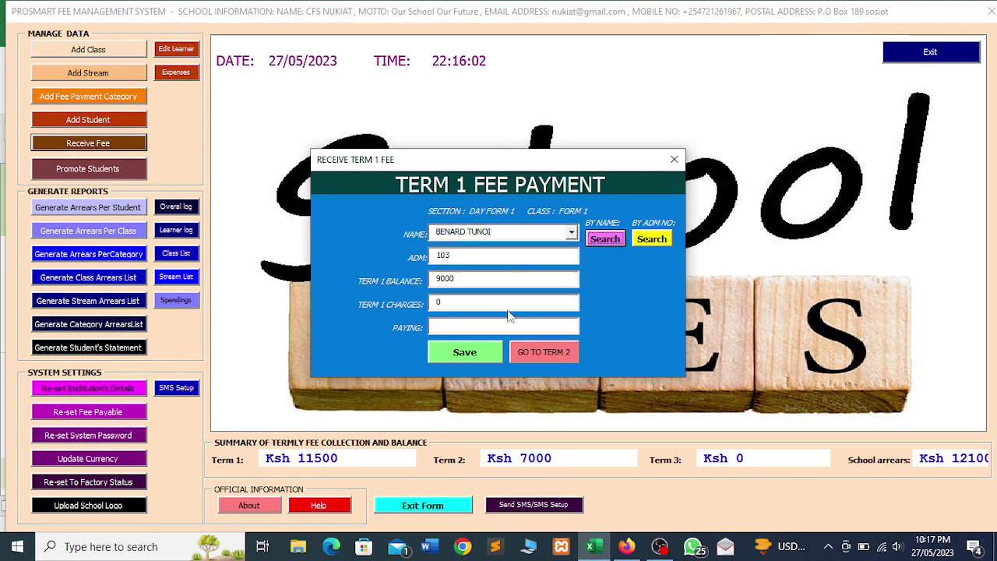
click(457, 327)
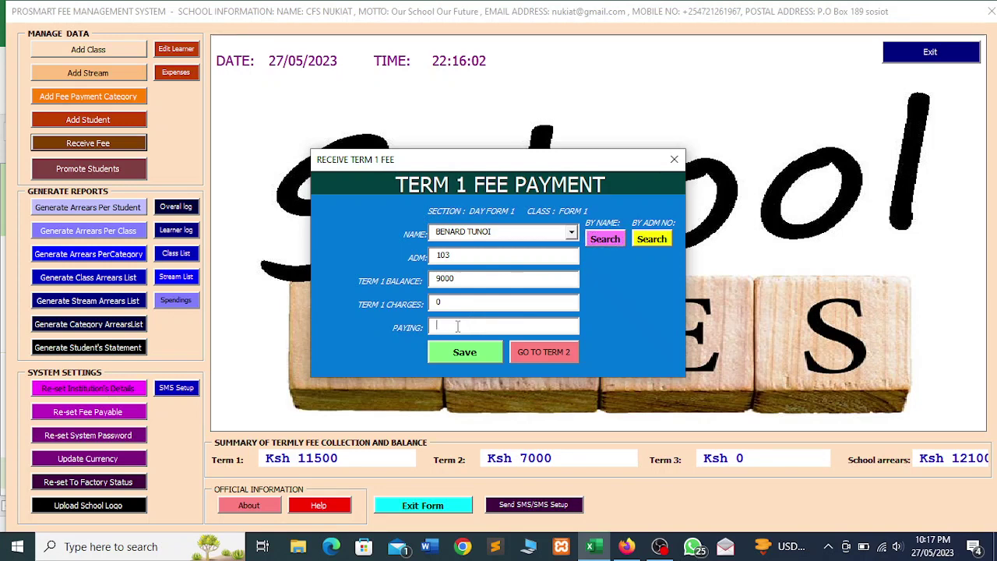
text(1800)
click(462, 358)
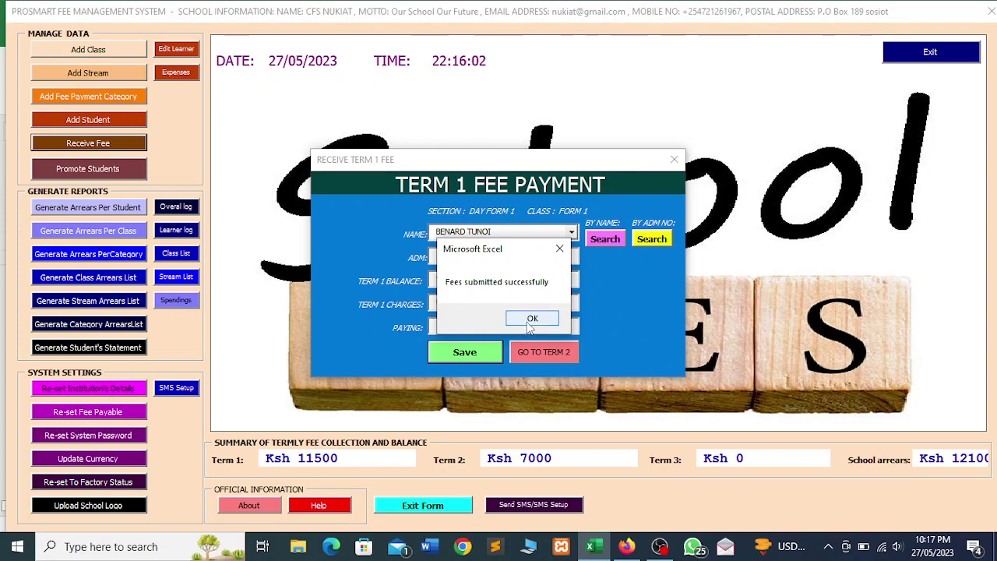
click(532, 319)
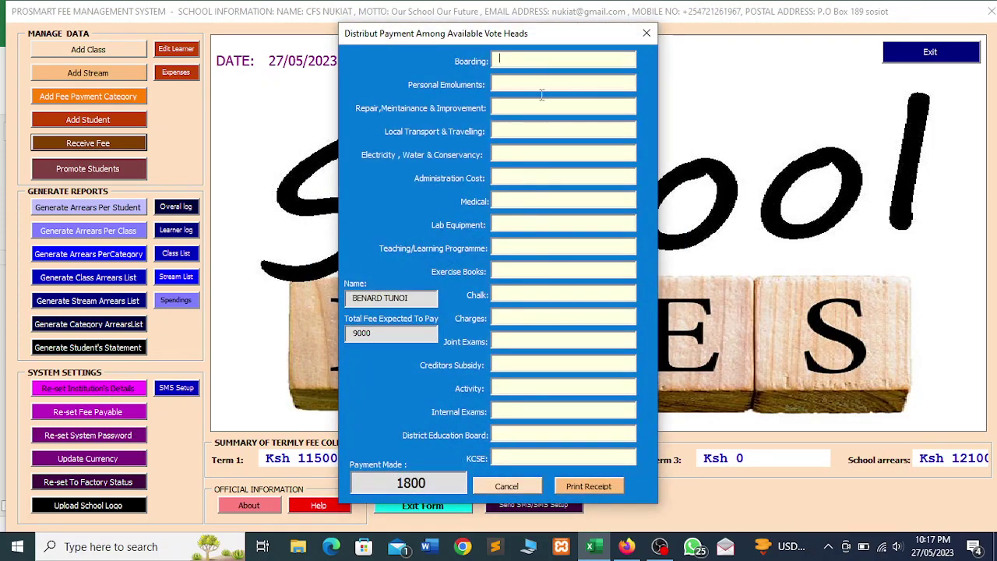
Split the 1800 into Boarding 1000 and Personal Emoluments 800, saving the receipt as PDF 'opokk'
text(1000)
text(800)
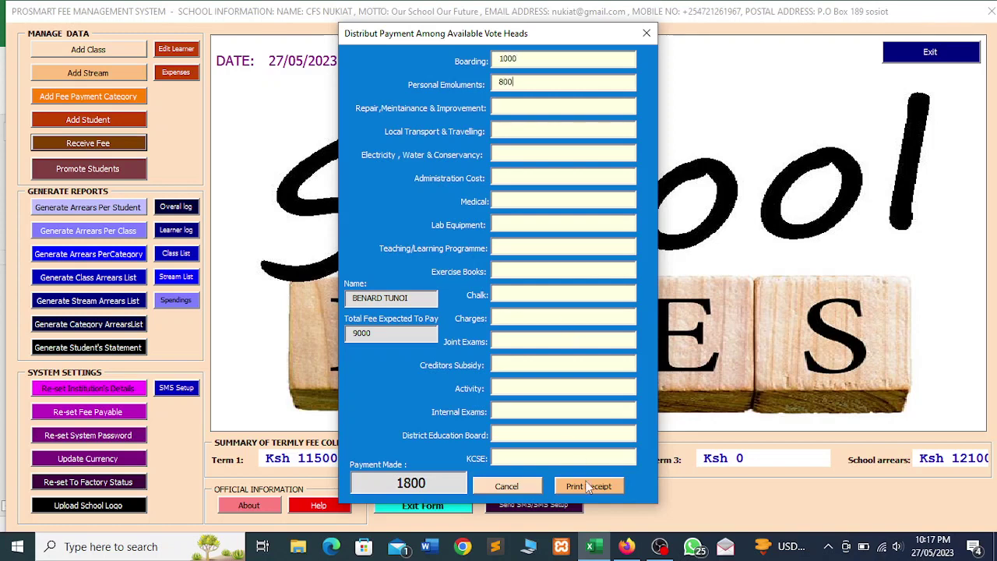
click(587, 488)
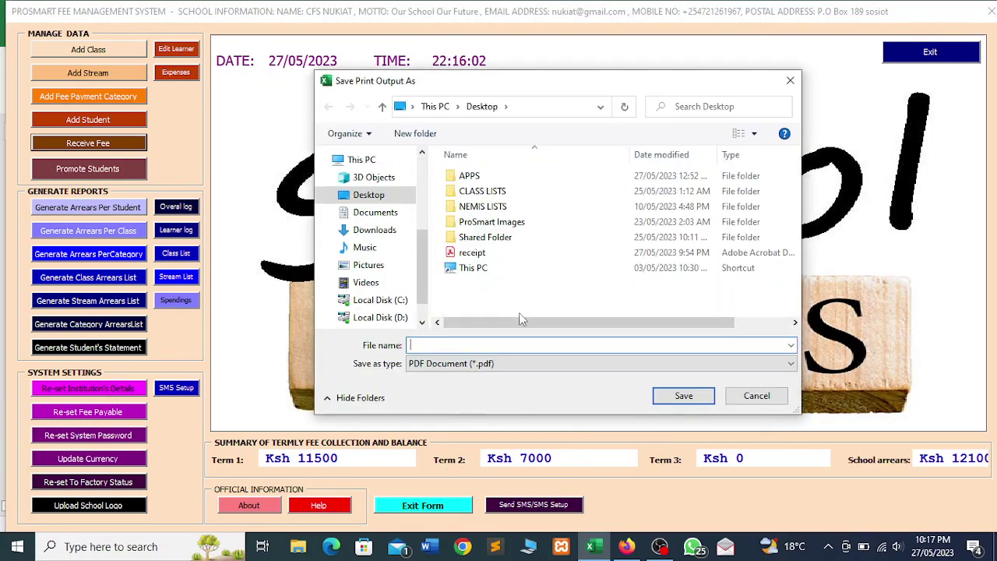
text(opokk)
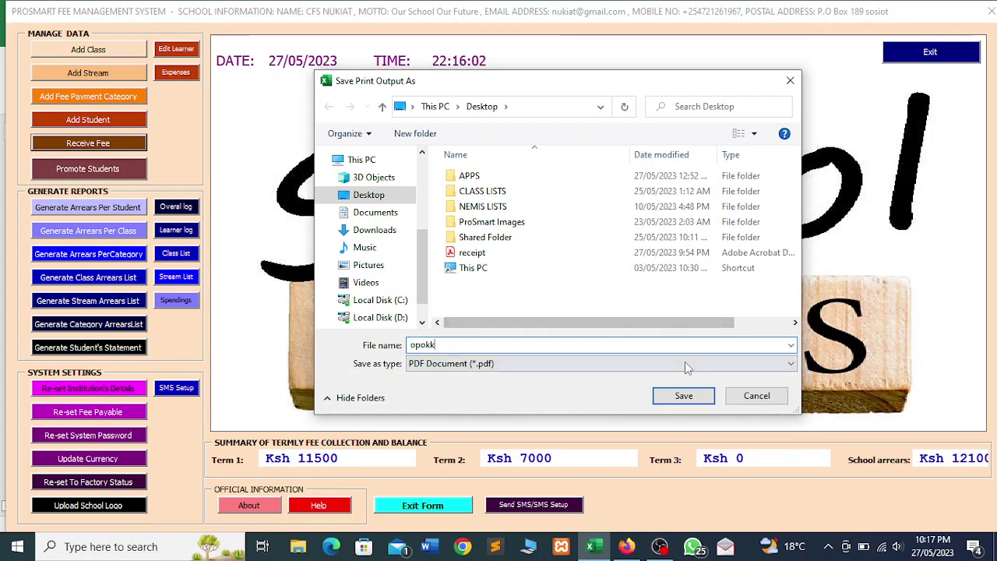
click(682, 399)
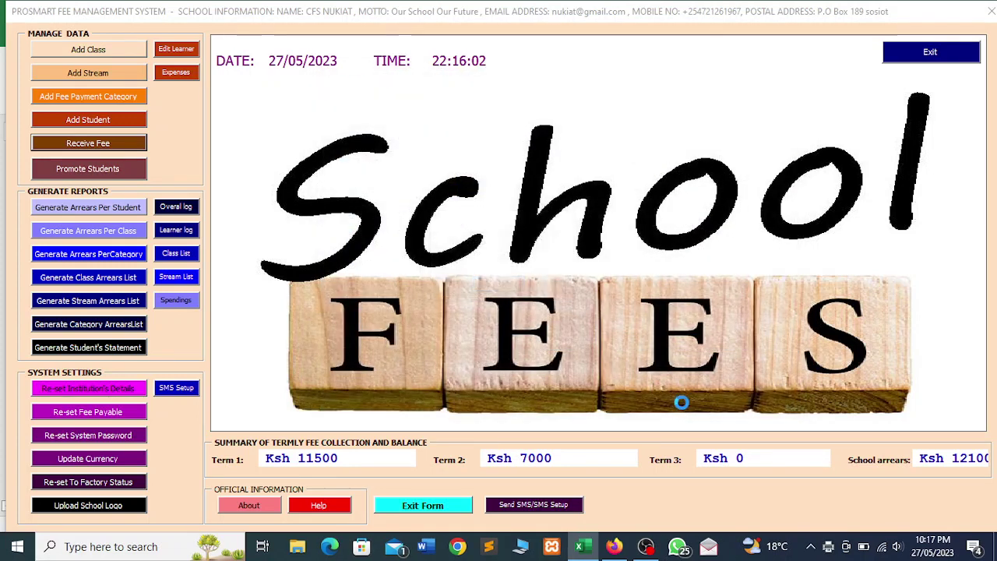
Record a Term 2 payment of 5000 for admission 103, whose Term 2 balance is 14200
click(92, 145)
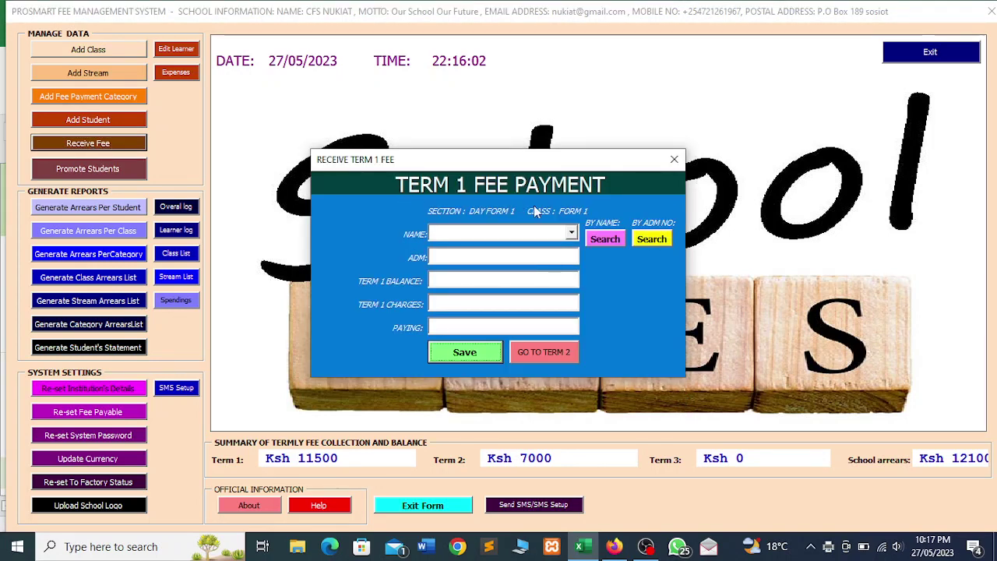
click(536, 357)
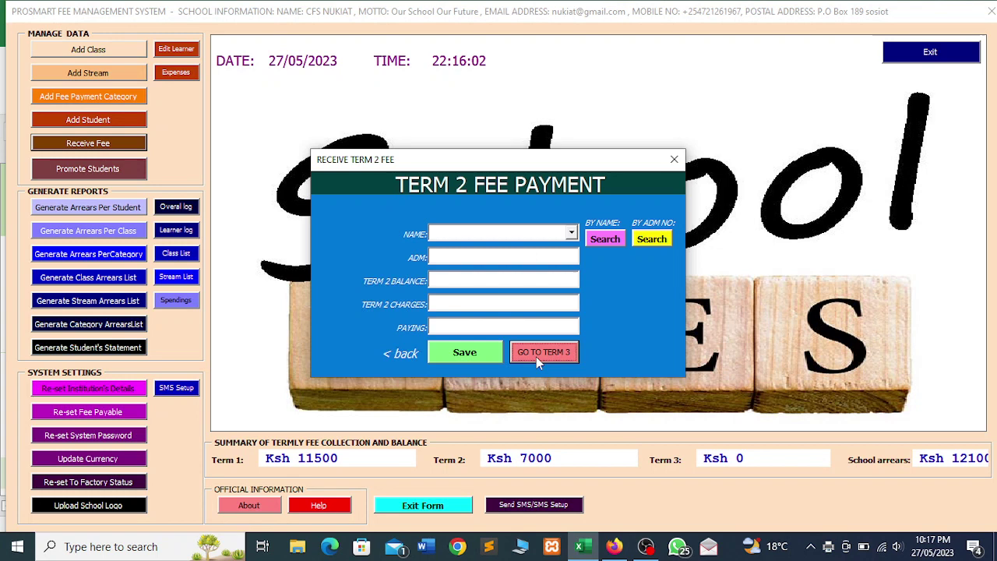
click(571, 232)
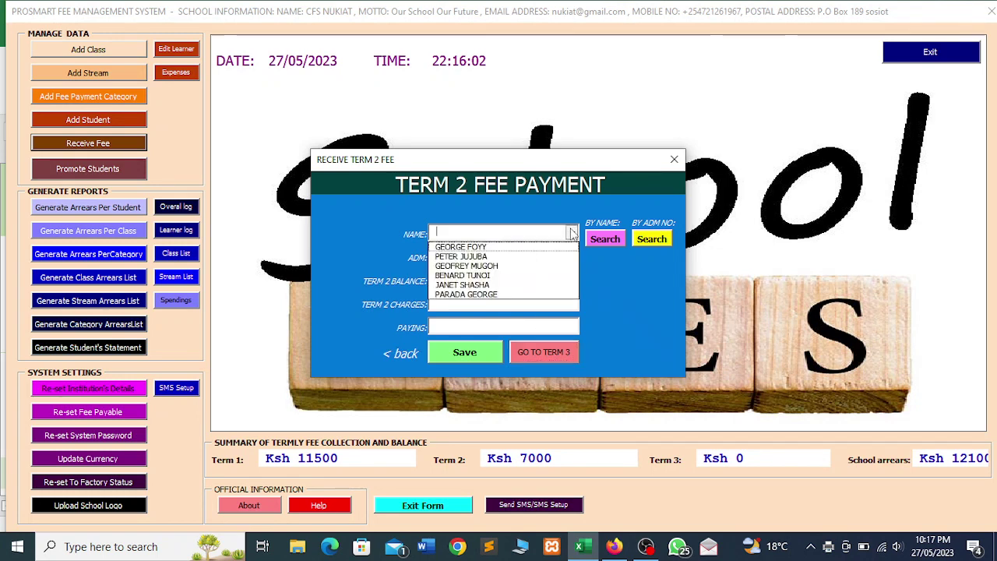
click(463, 275)
click(601, 240)
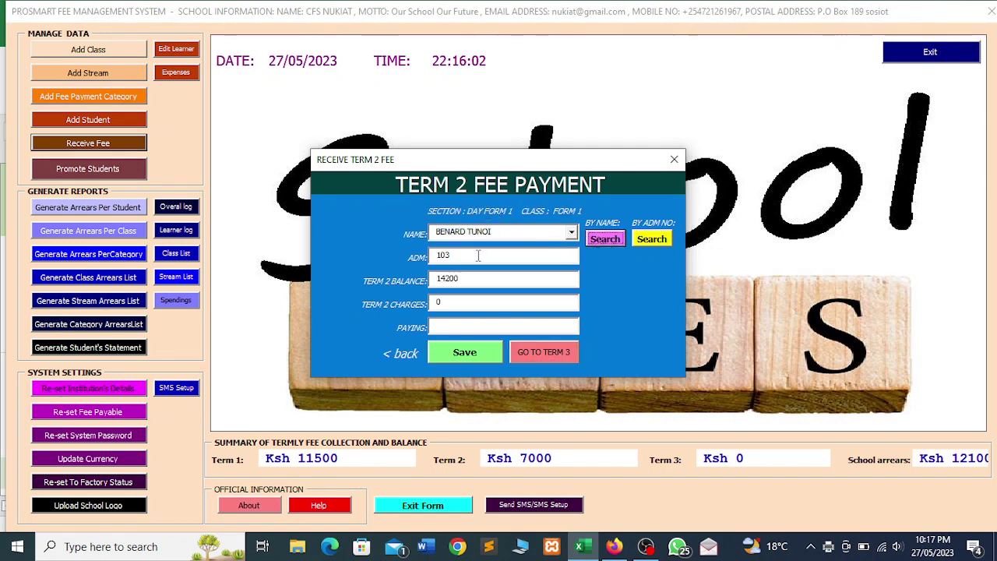
click(457, 327)
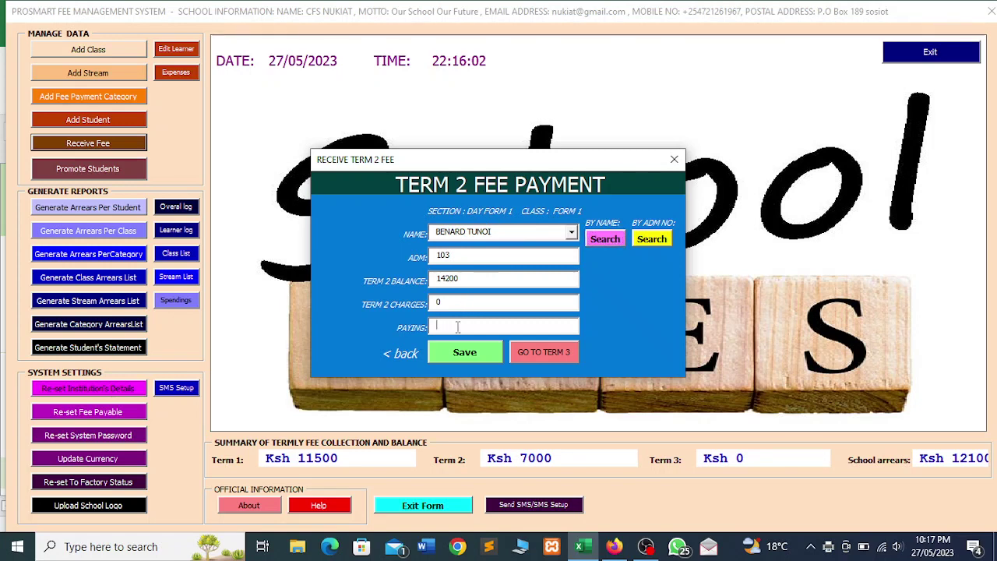
text(5000)
click(461, 352)
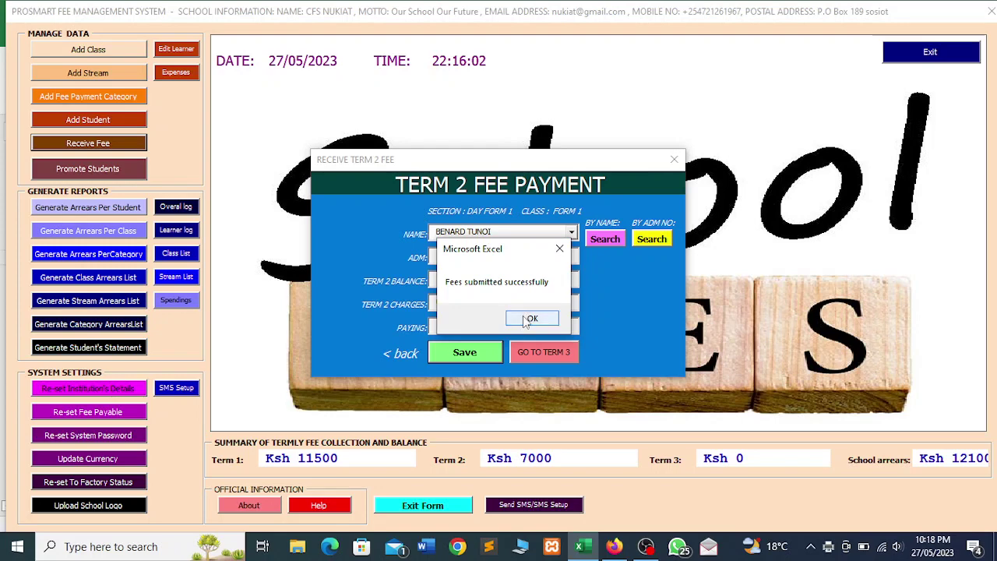
click(529, 319)
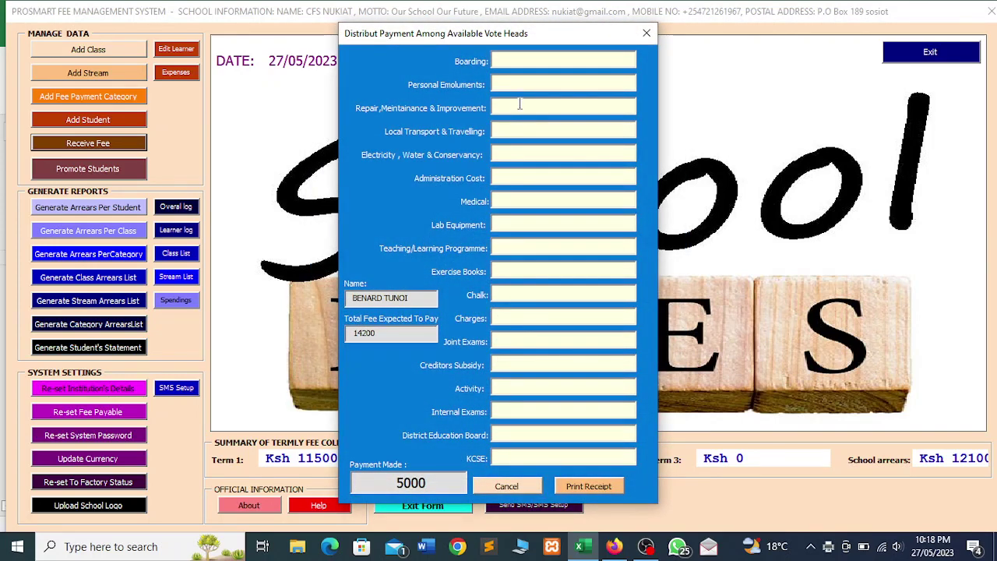
Allocate 5000 as Boarding 2000, Personal Emoluments 1000, Transport 1000, Administration 1000, then print the receipt
text(5)
text(000)
text(1000)
text(1500)
text(1000)
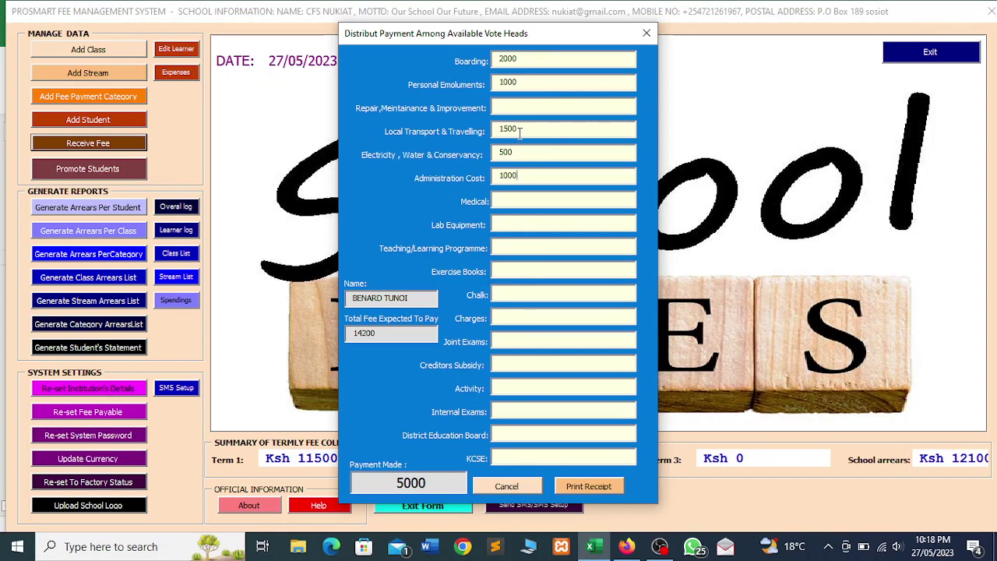
double_click(506, 153)
key(BackSpace)
click(516, 130)
double_click(510, 130)
text(1000)
click(573, 486)
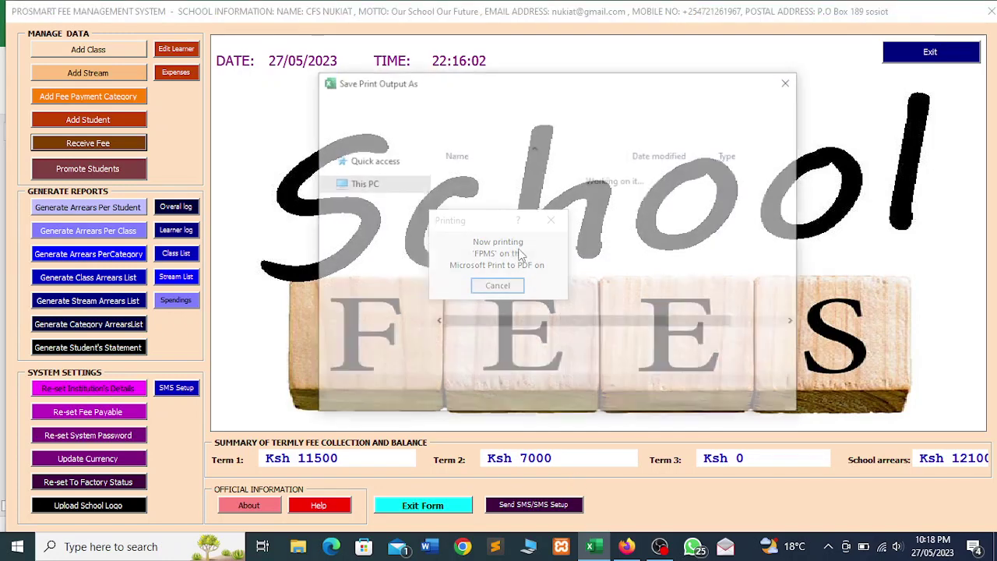
Save the 5000 payment receipt as PDF 'hjll' on the Desktop
text(hj)
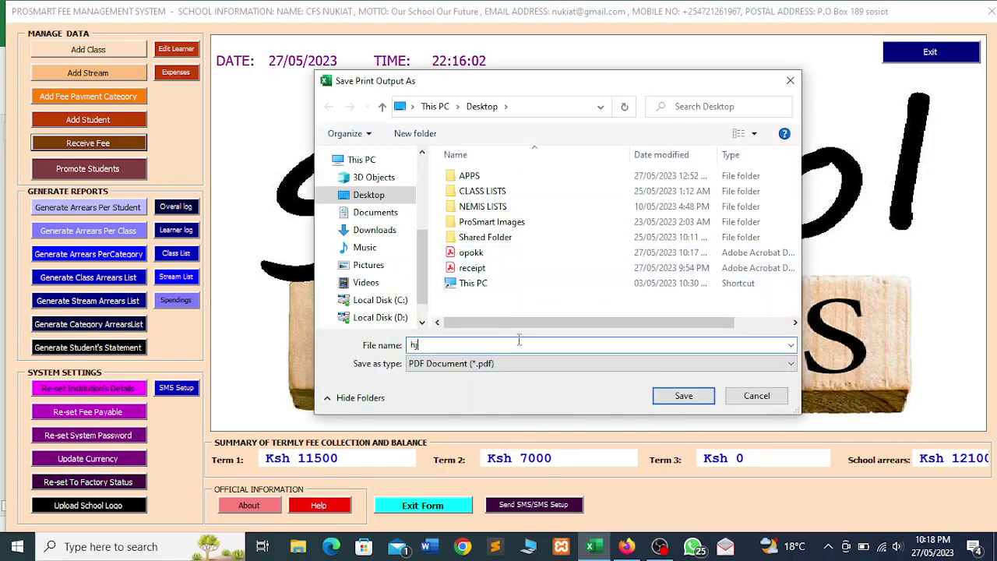
text(ll)
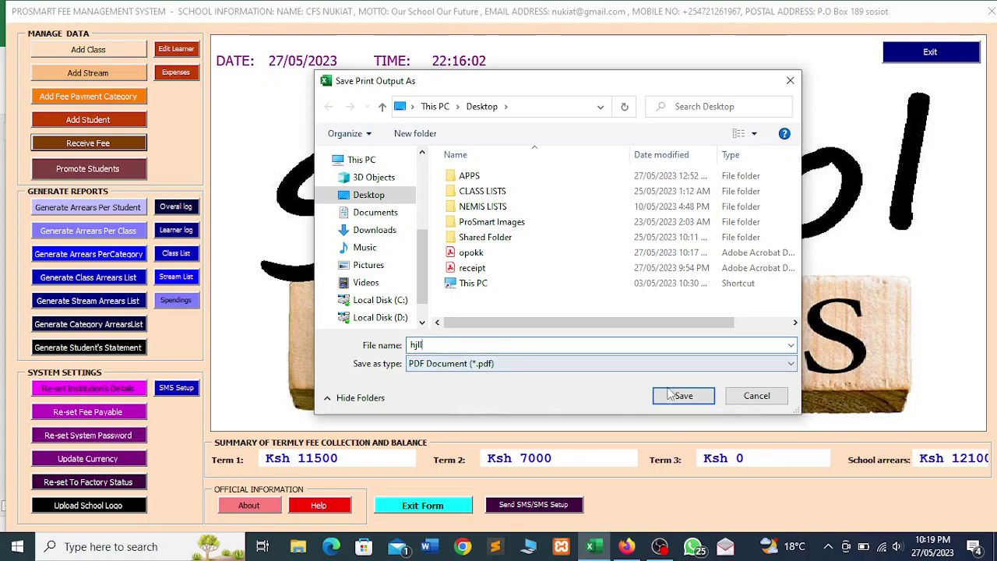
click(668, 394)
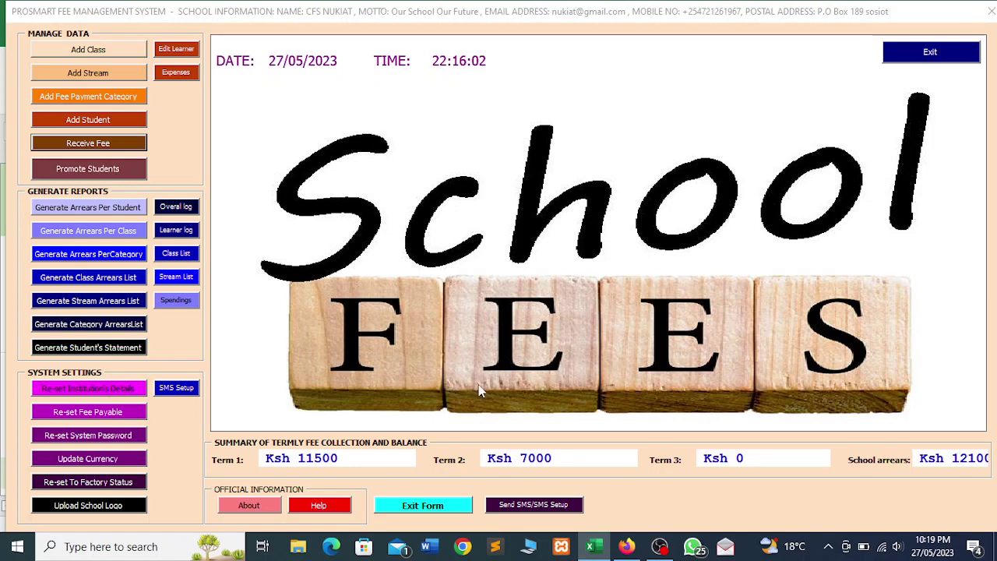
In the bulk SMS form, choose category DAY FORM 1 and enter a 1000 minimum fee balance
click(514, 506)
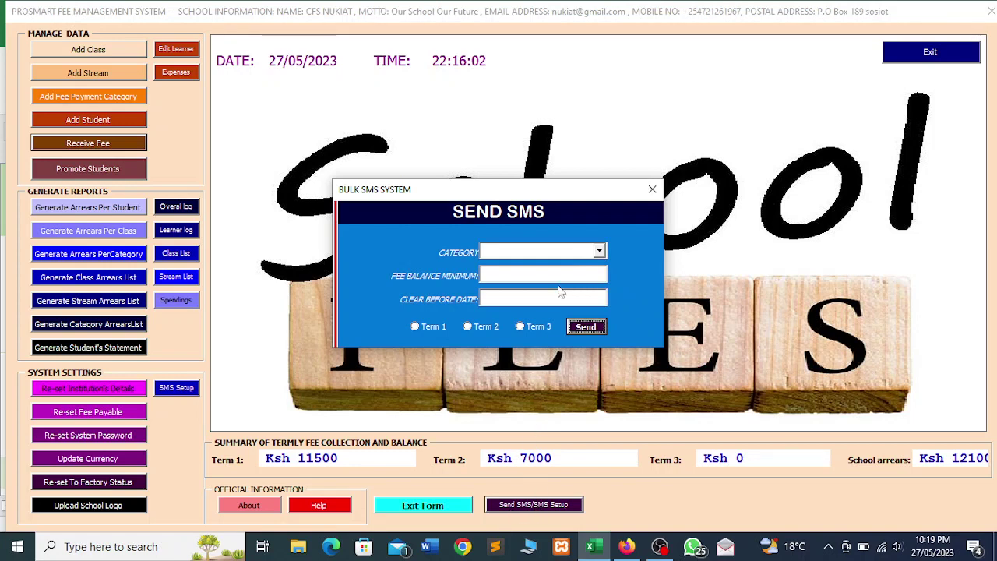
drag(536, 197, 544, 112)
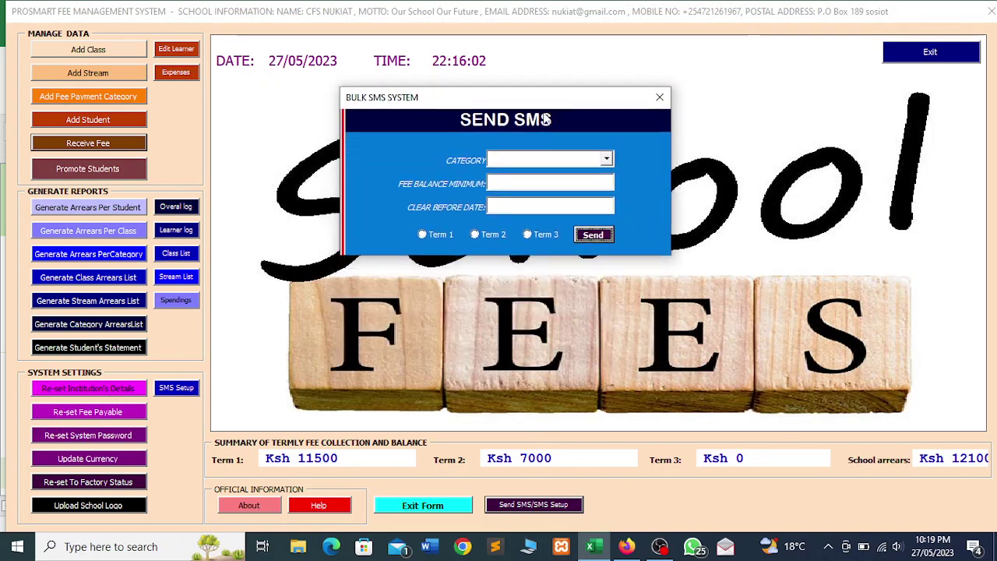
click(609, 160)
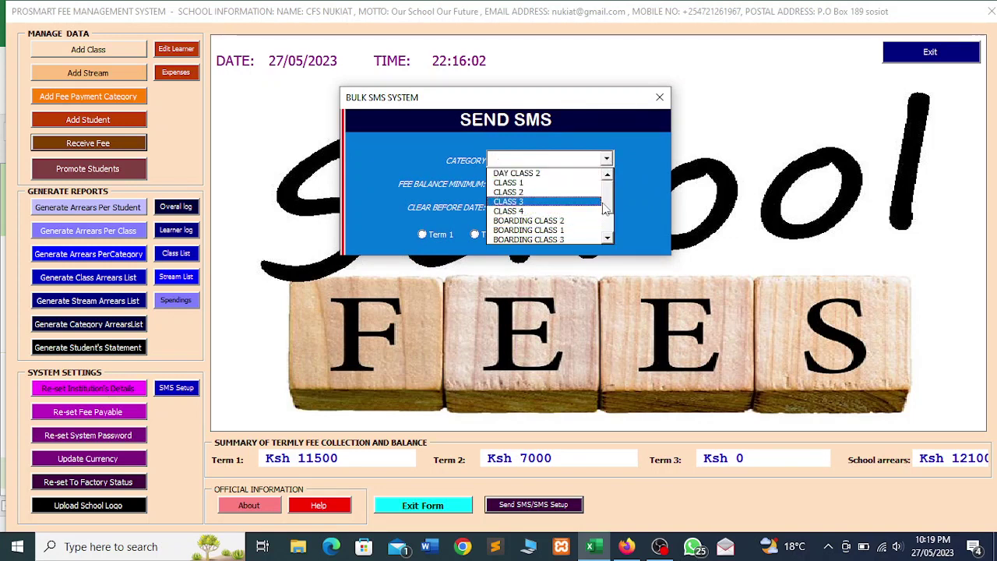
drag(607, 210, 608, 223)
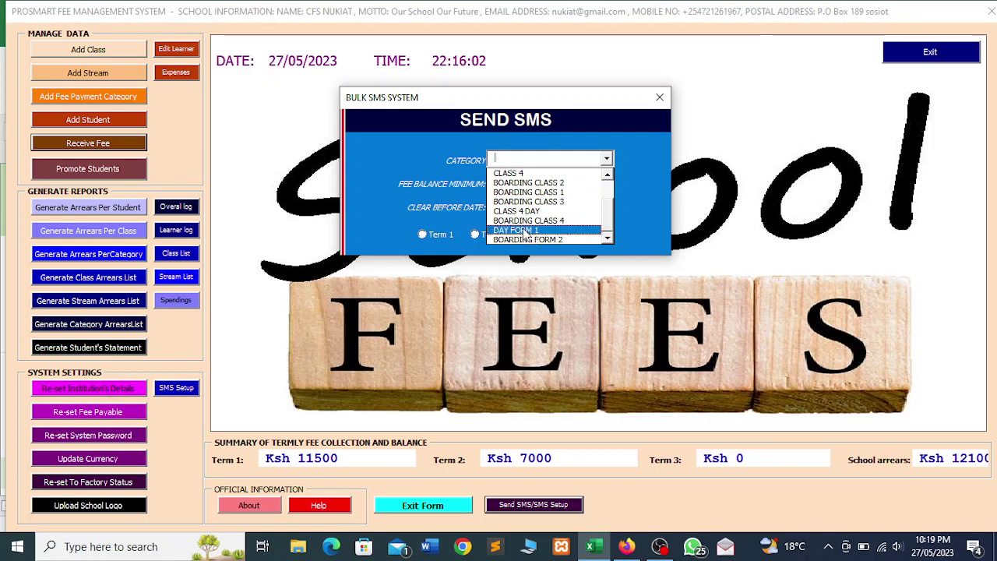
click(522, 230)
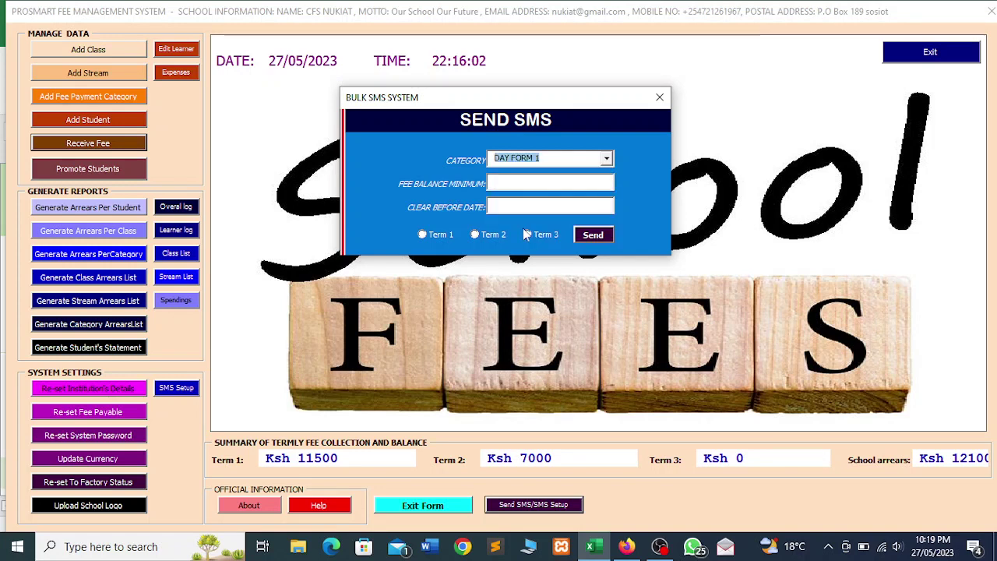
click(510, 184)
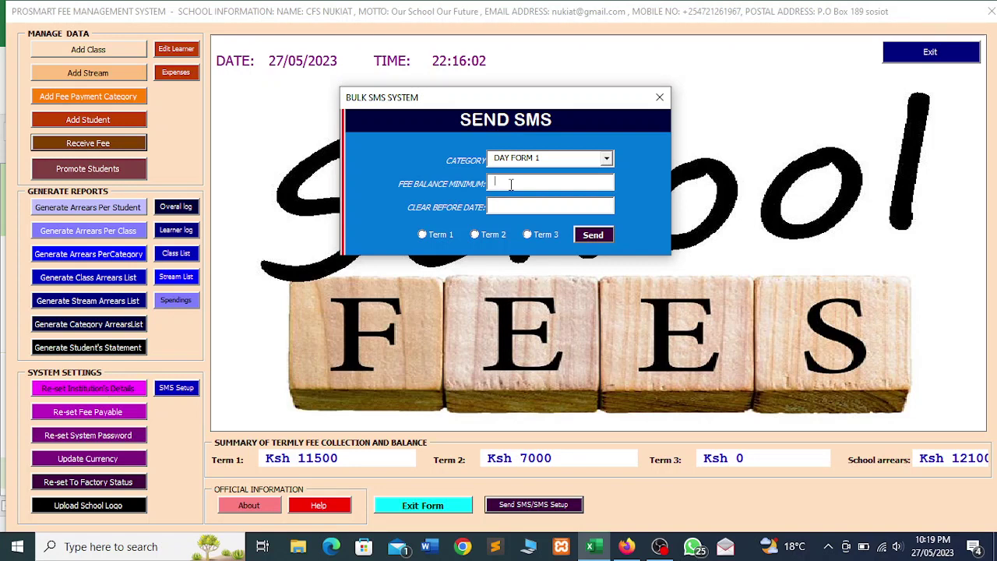
text(1000)
Set the clear-before date to 28/5/2023 with Term 1, then send the reminders and confirm
click(500, 206)
text(28/5/2023)
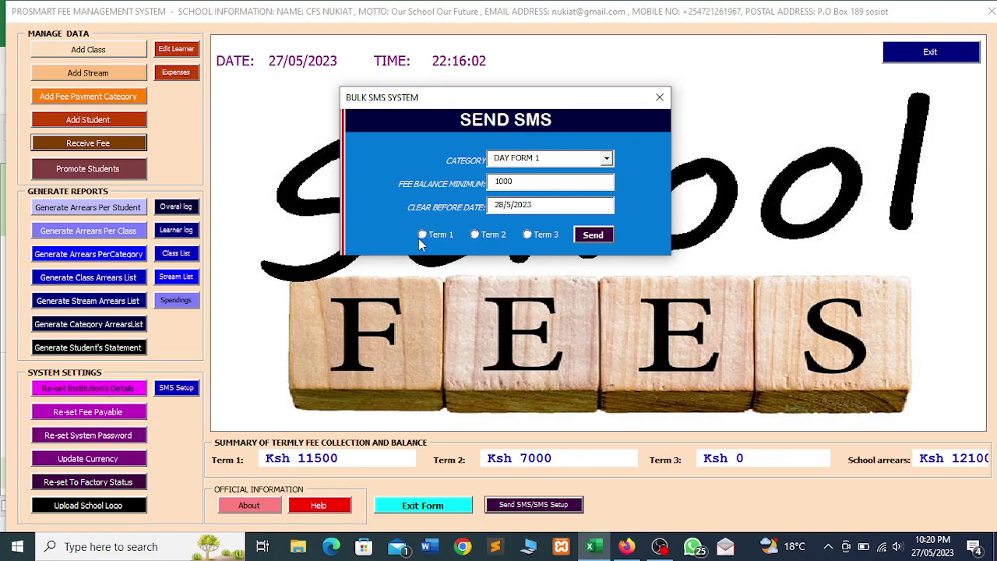
click(425, 235)
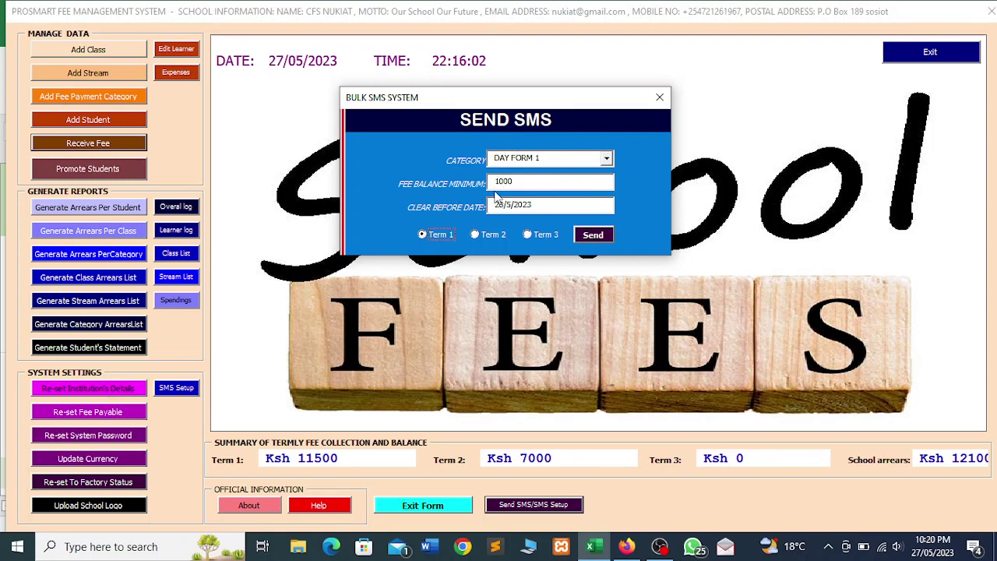
click(592, 235)
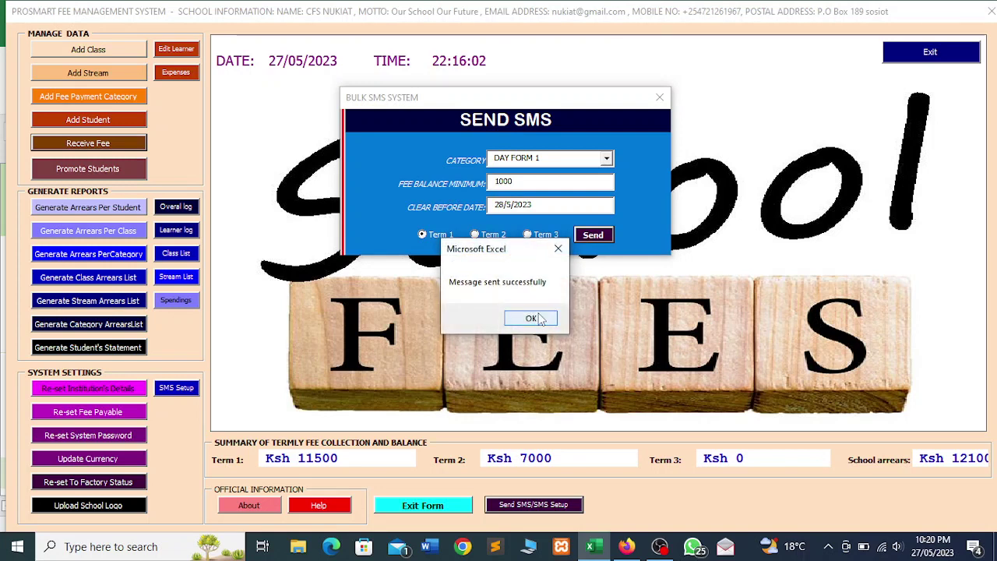
click(531, 319)
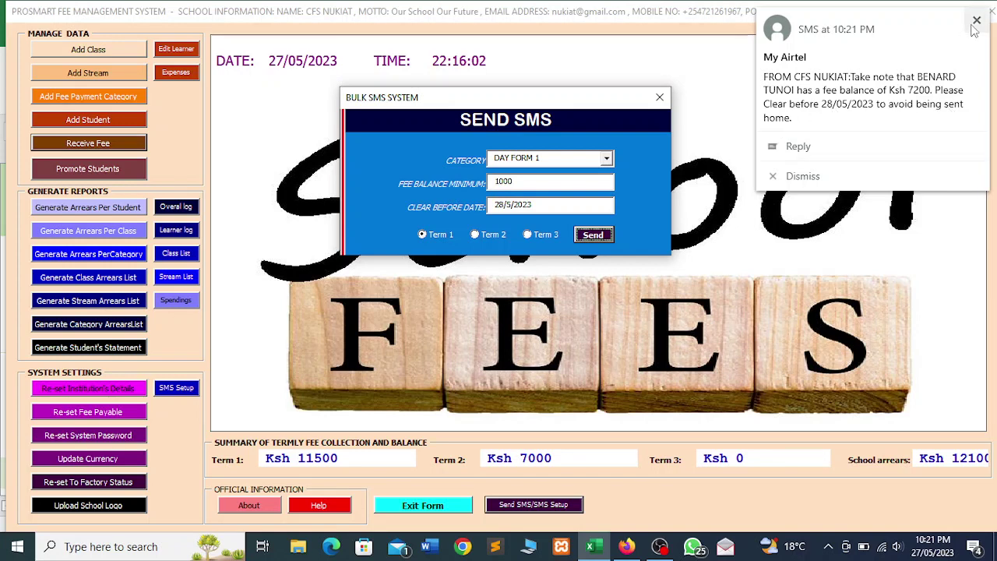
Send Term 2 reminders to BOARDING CLASS 2 parents owing 1000 or more, and confirm
click(971, 26)
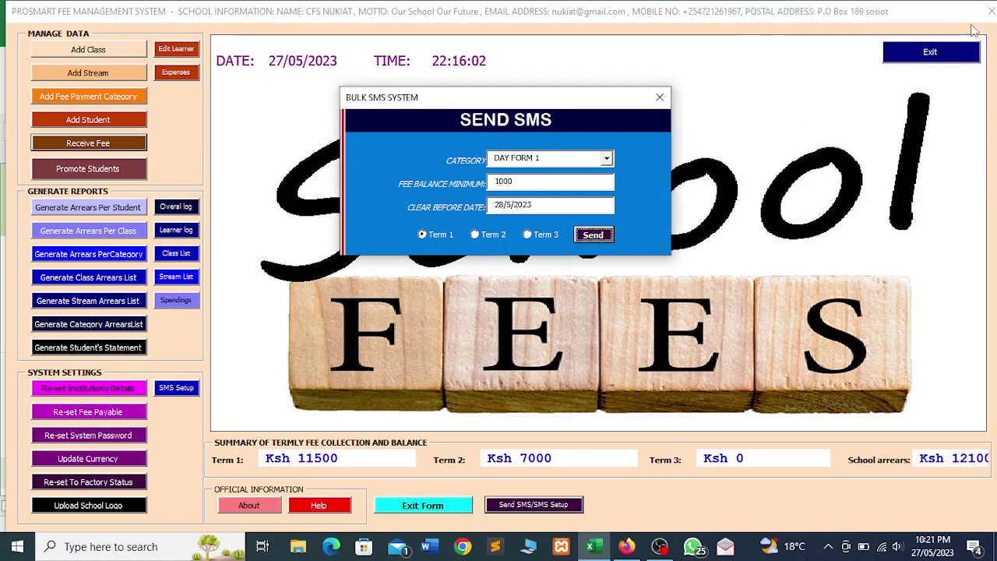
click(607, 158)
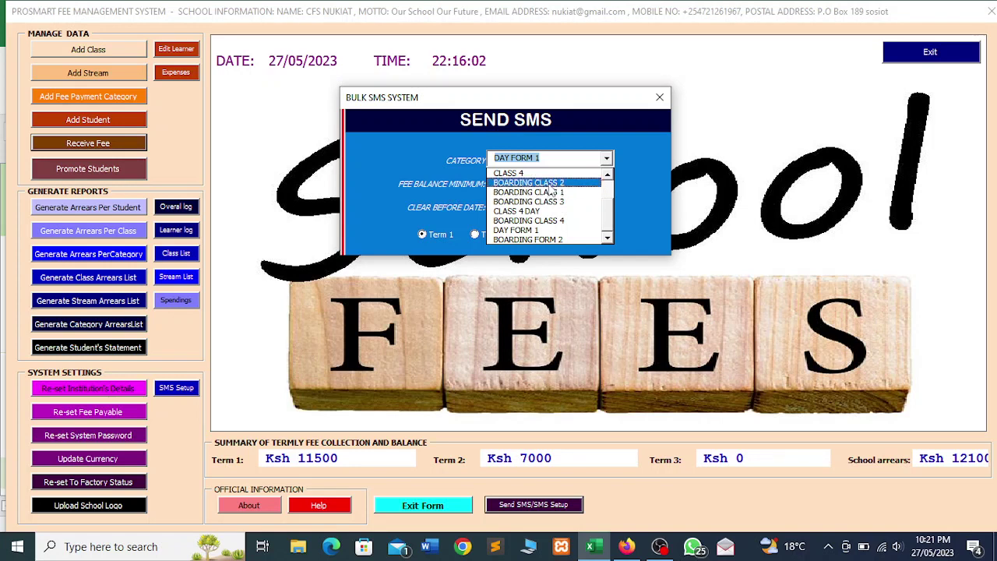
click(551, 183)
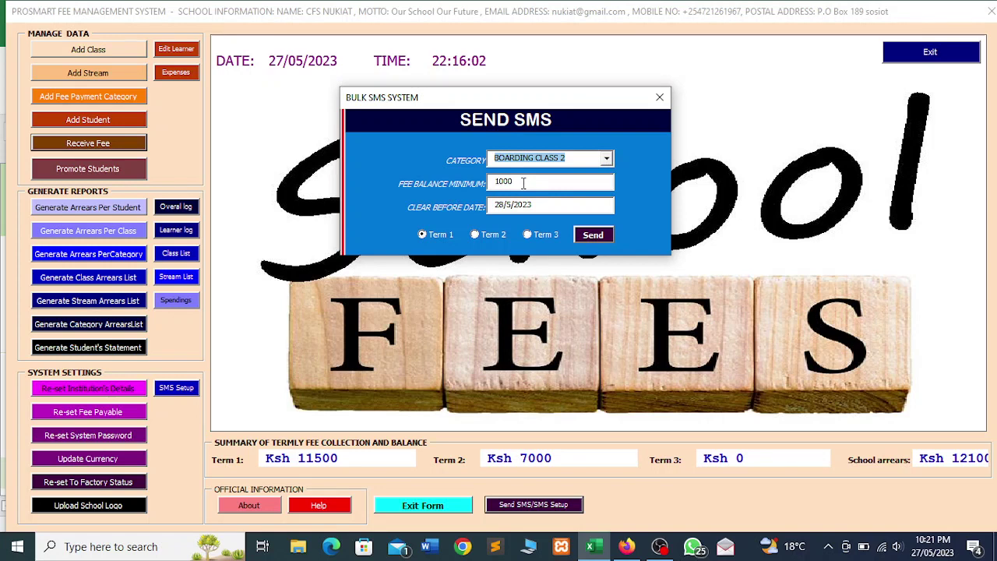
click(523, 182)
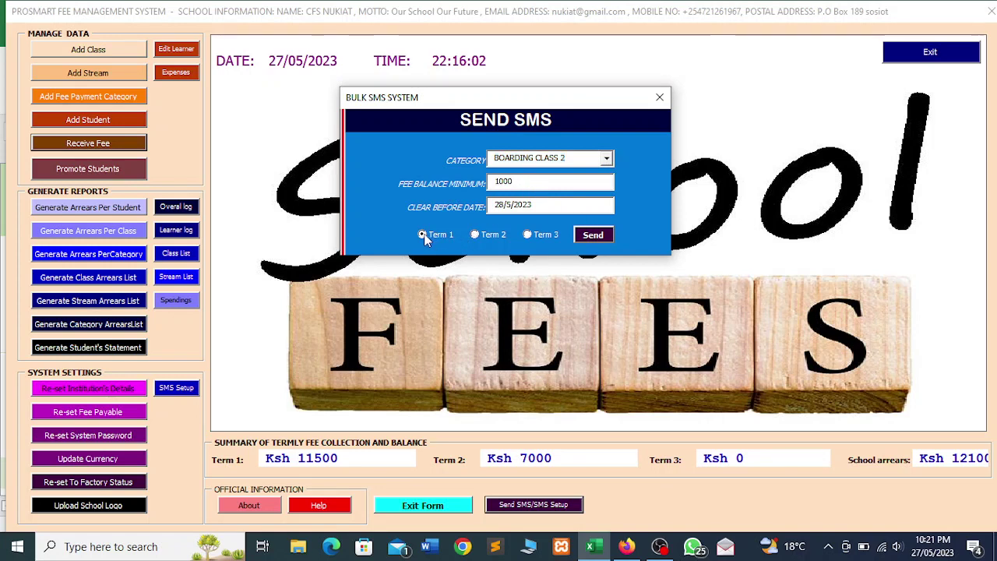
click(475, 234)
click(538, 234)
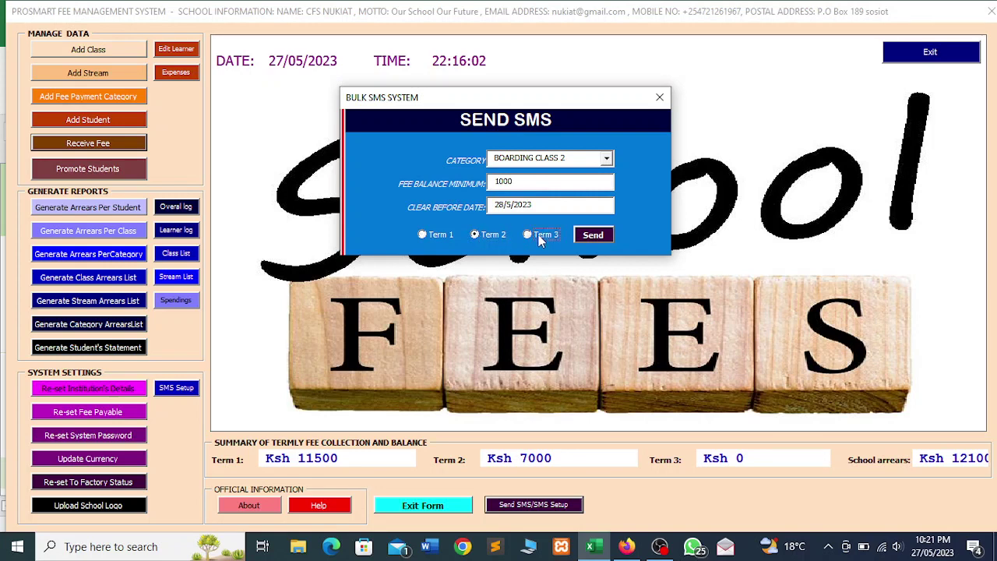
click(474, 235)
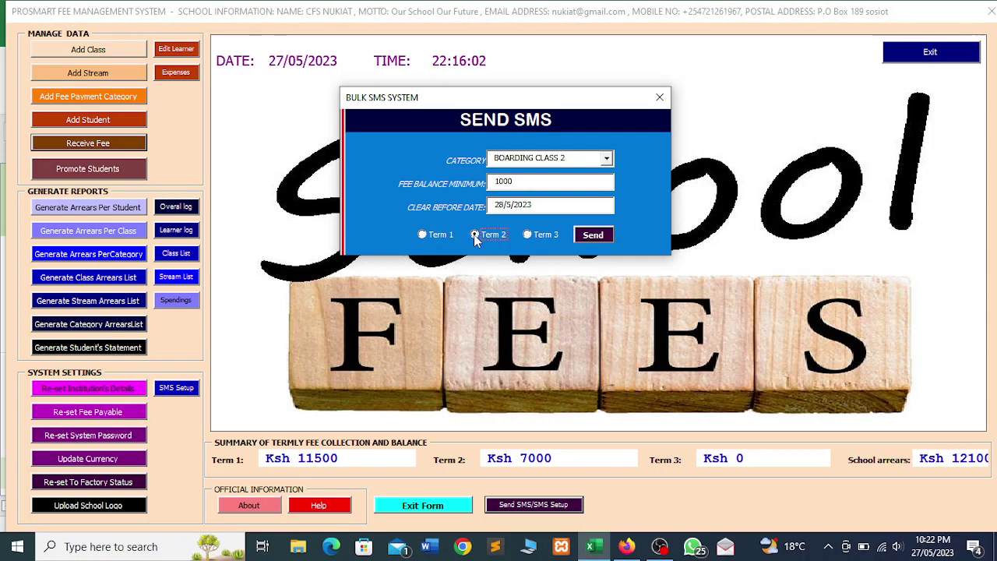
click(589, 238)
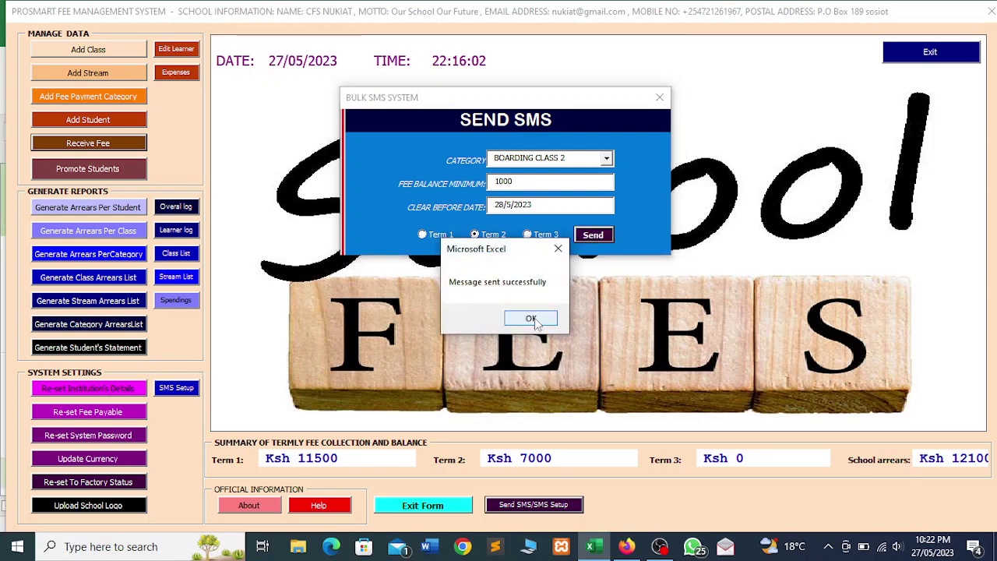
click(532, 319)
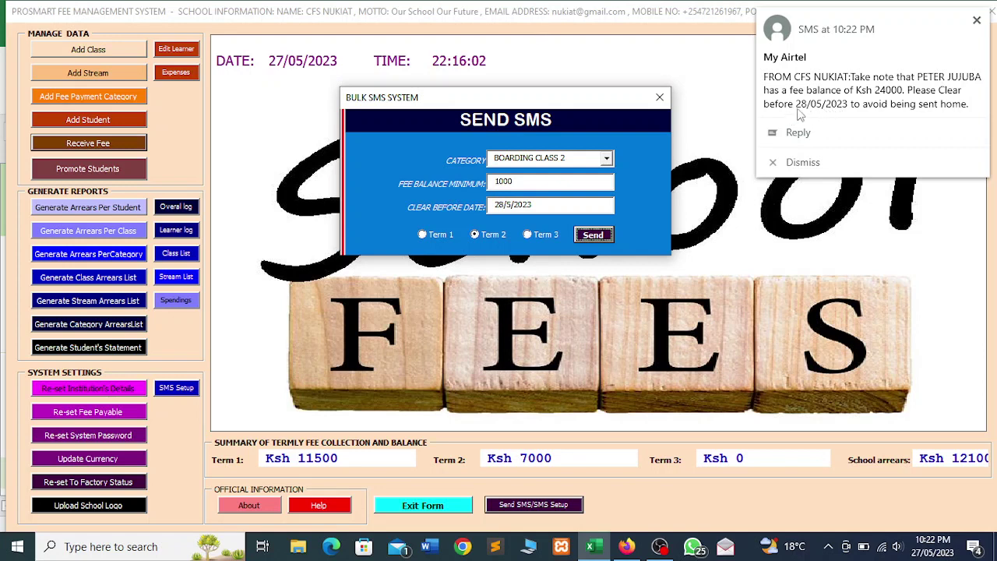
Switch the category back to DAY FORM 1 with Term 1, send the reminders and confirm
click(976, 24)
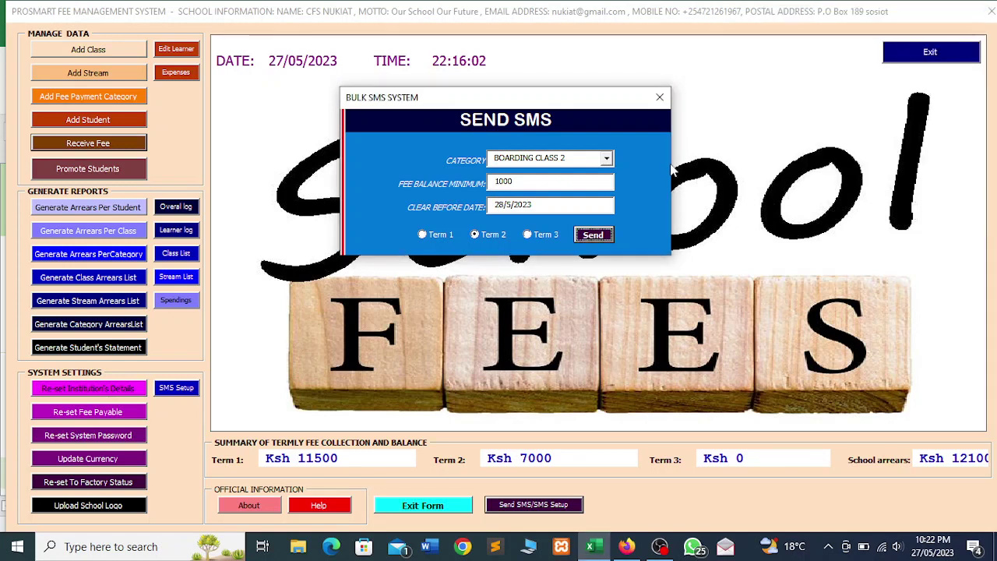
click(607, 159)
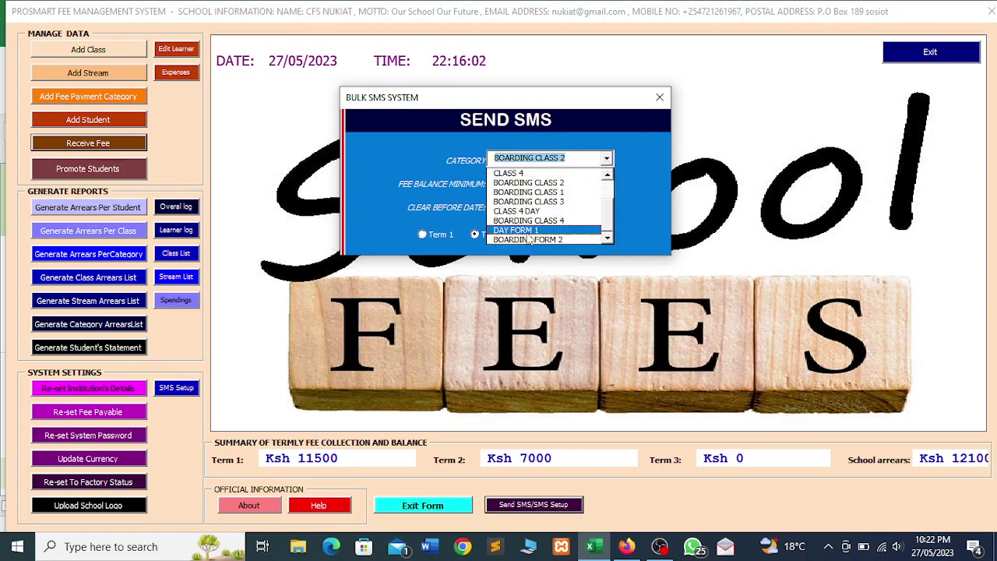
click(528, 230)
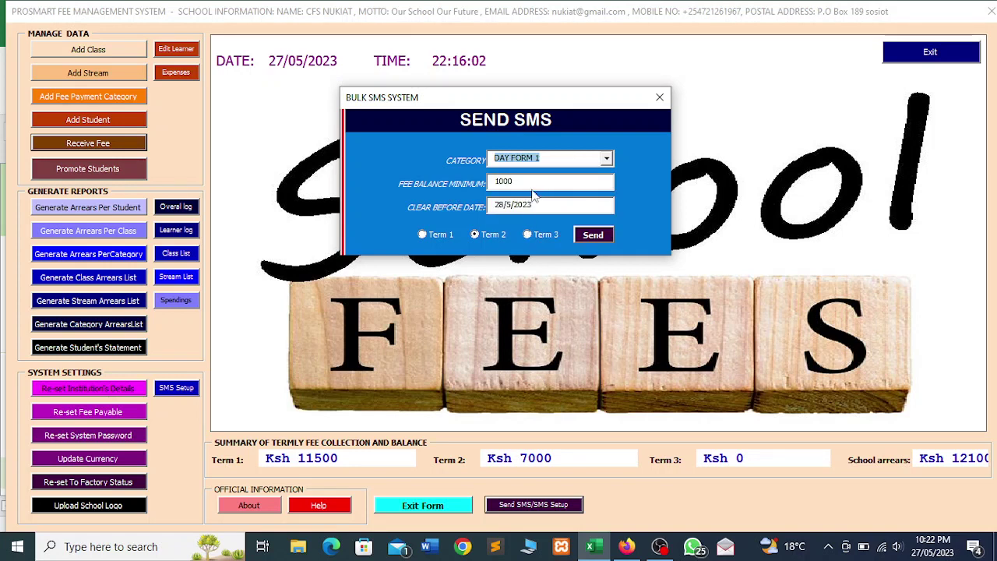
click(418, 236)
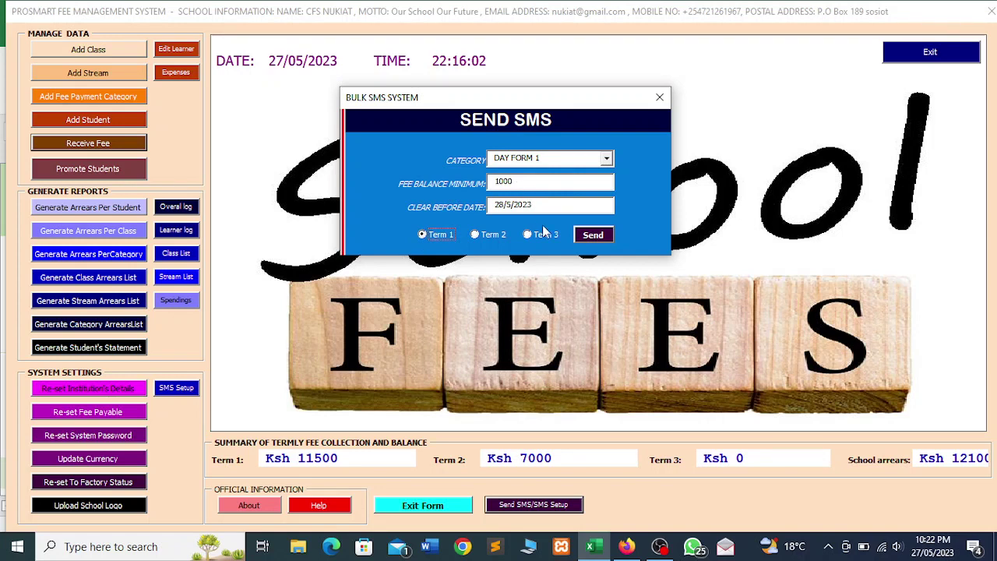
click(585, 235)
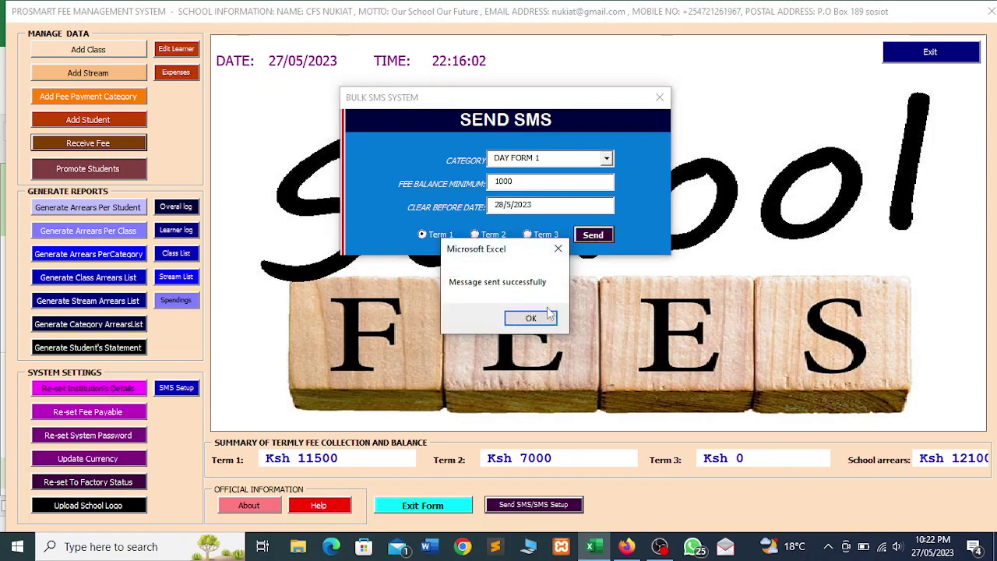
click(534, 321)
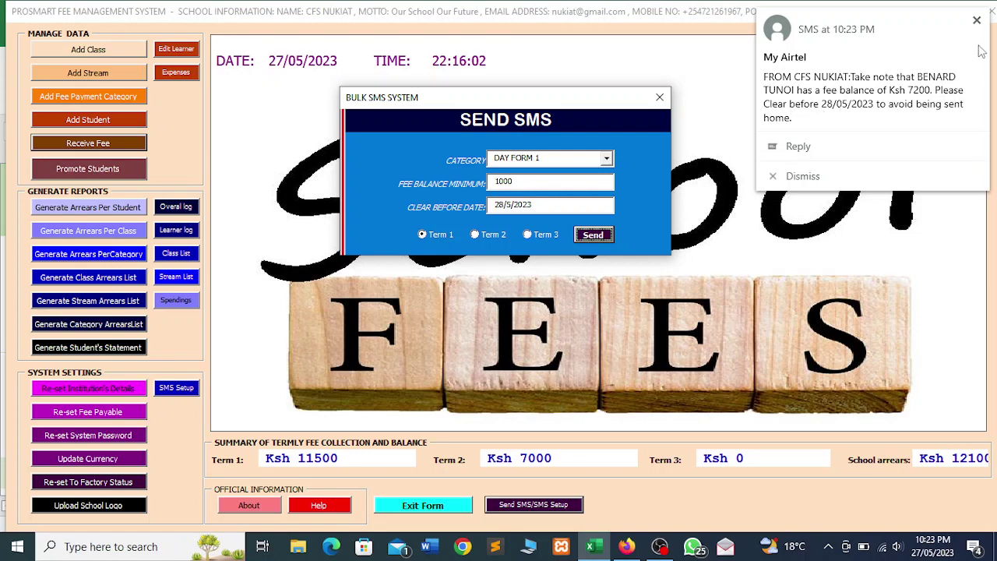
Dismiss the two incoming SMS notifications about fee balances
click(977, 21)
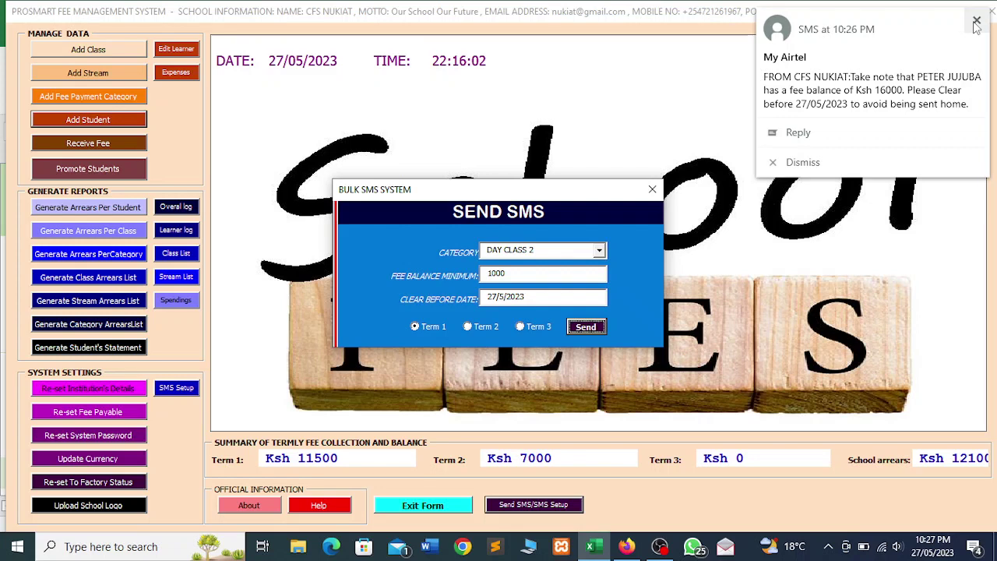
click(975, 23)
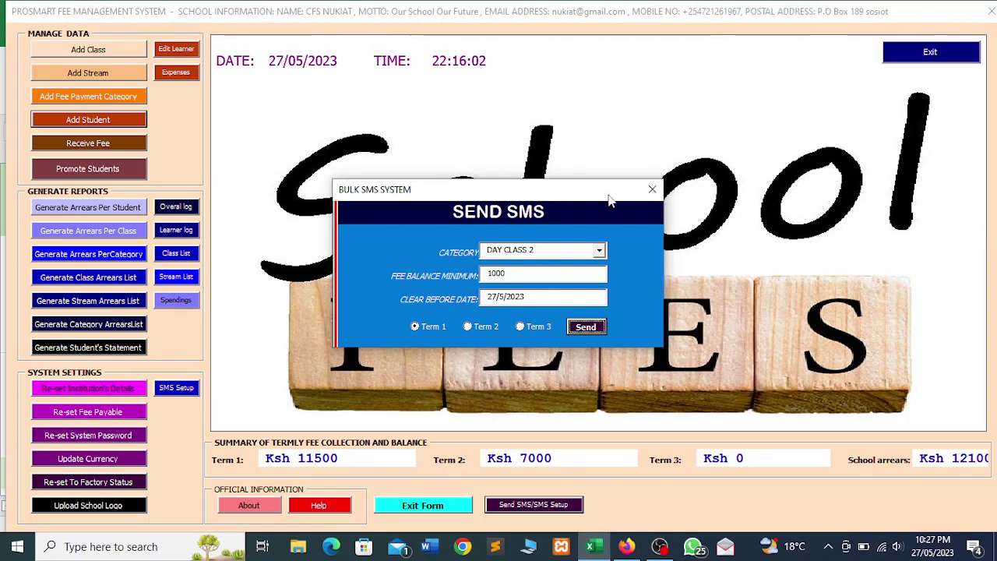
Move the Bulk SMS System dialog higher up and close it
drag(601, 198, 646, 99)
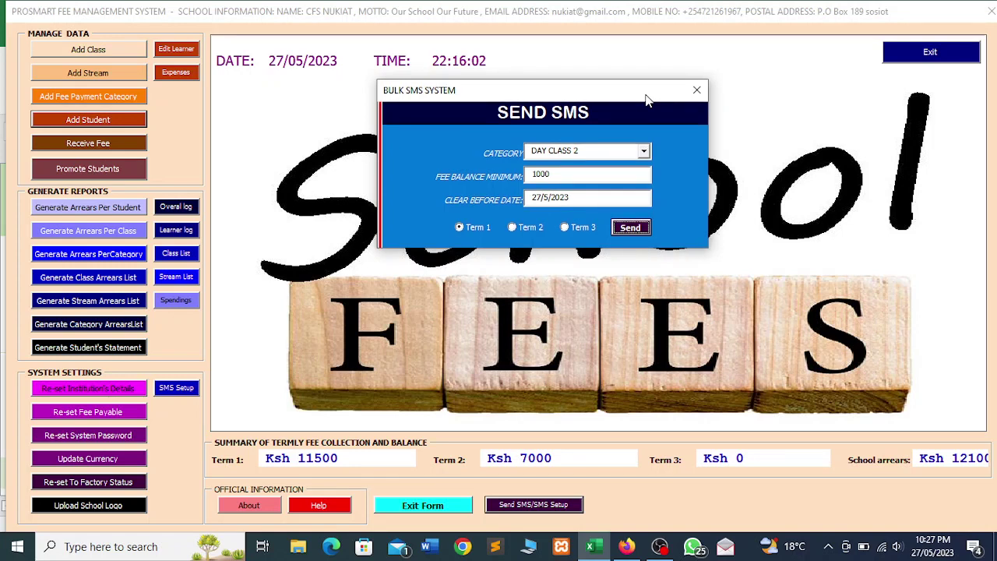
drag(645, 99, 653, 72)
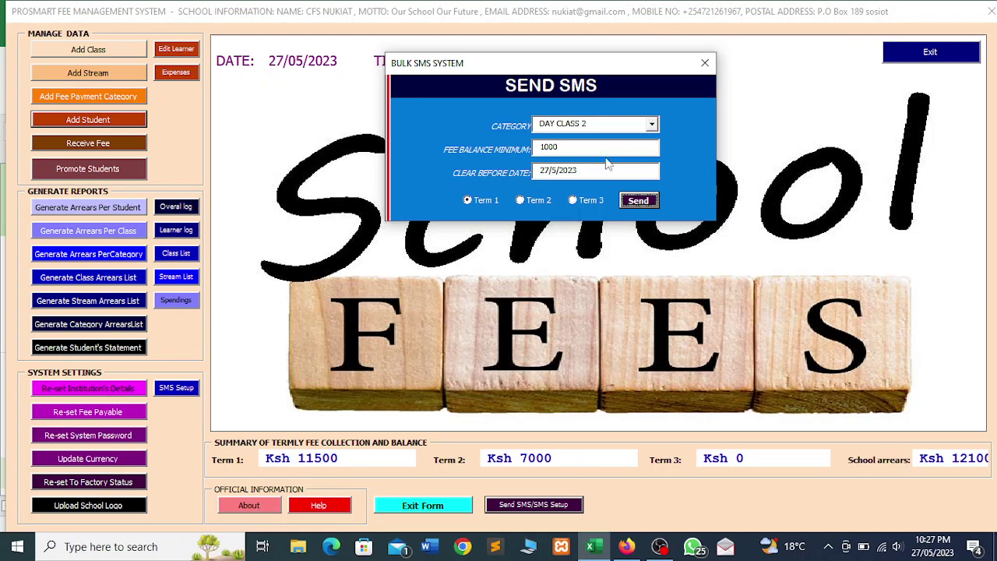
click(708, 69)
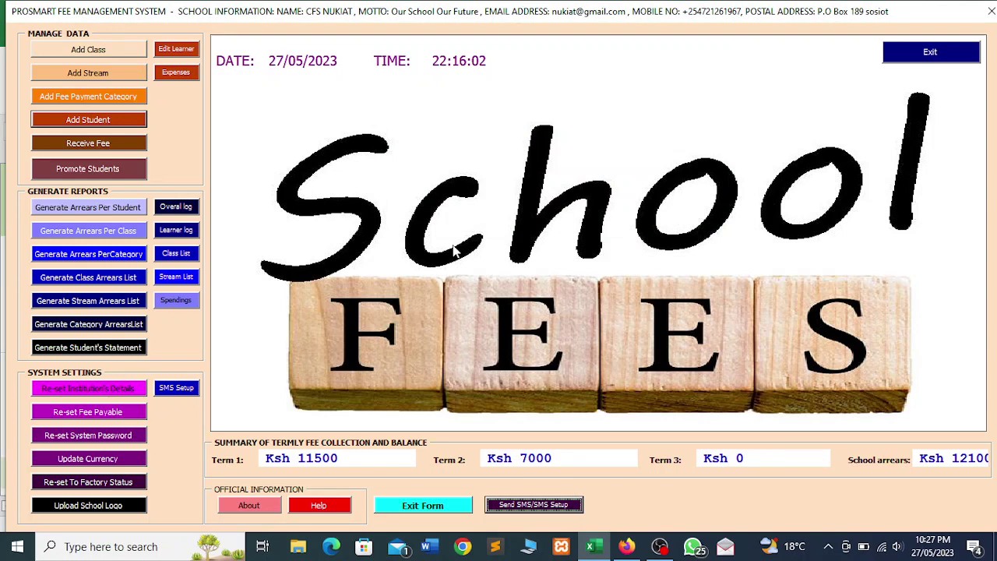